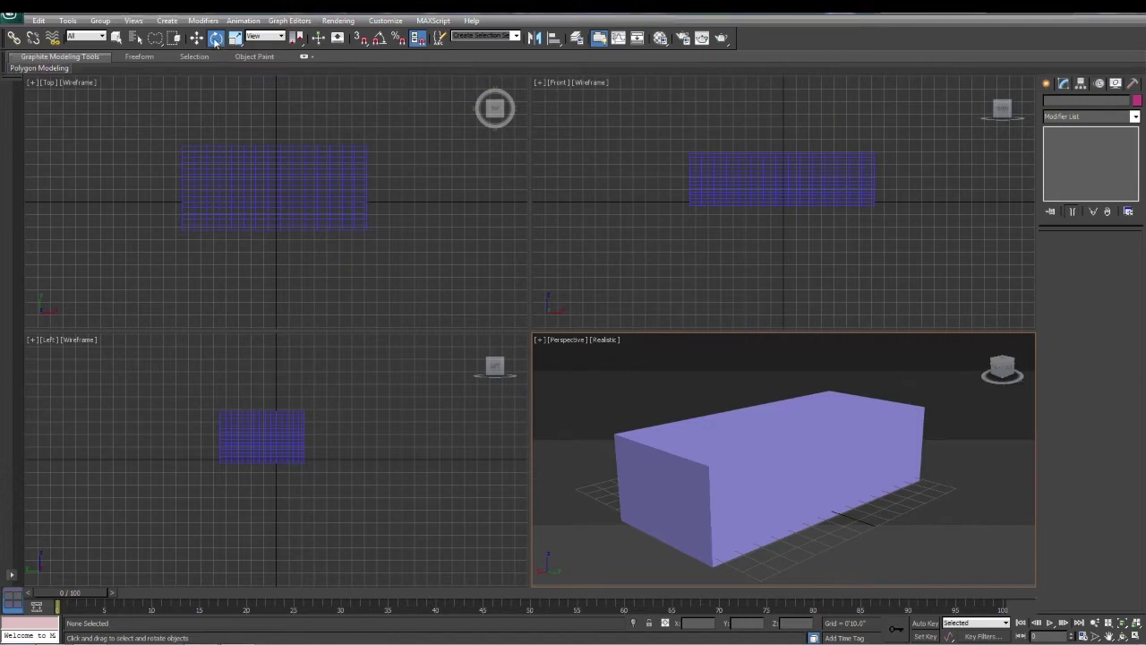
- Select the segmented box Box001 in the Perspective viewport
left_click(770, 439)
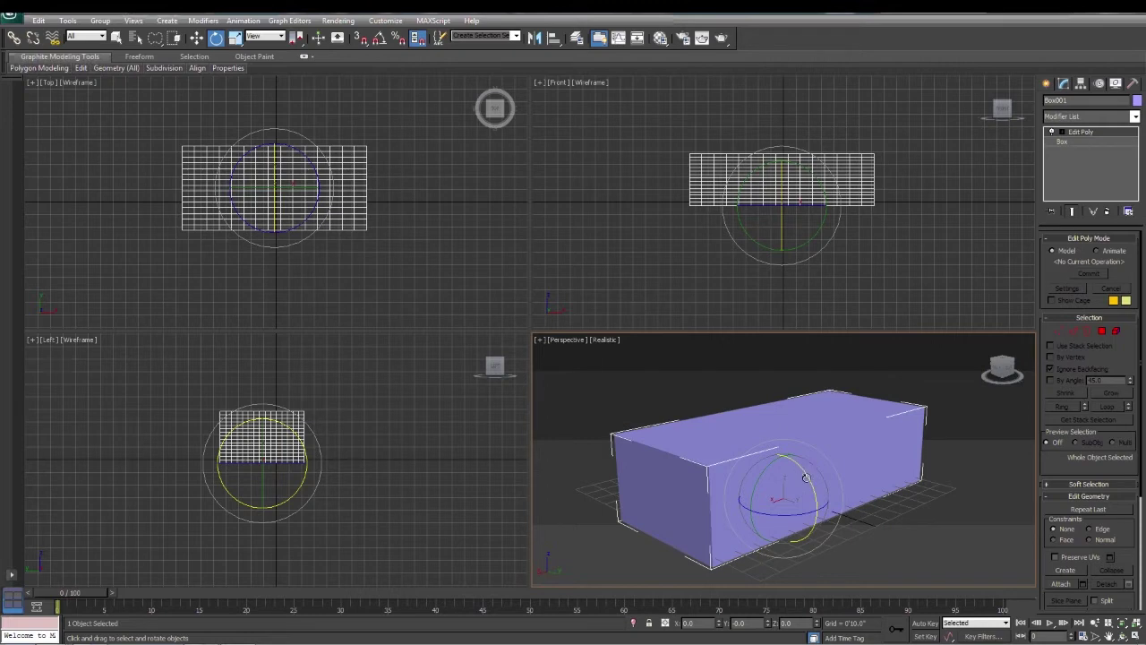
- Undo a trial X-axis rotation, then rotate the box 90 degrees about Z in the Front view
mouse_move(805, 477)
left_mouse_down()
mouse_move(779, 439)
mouse_move(805, 477)
left_mouse_up()
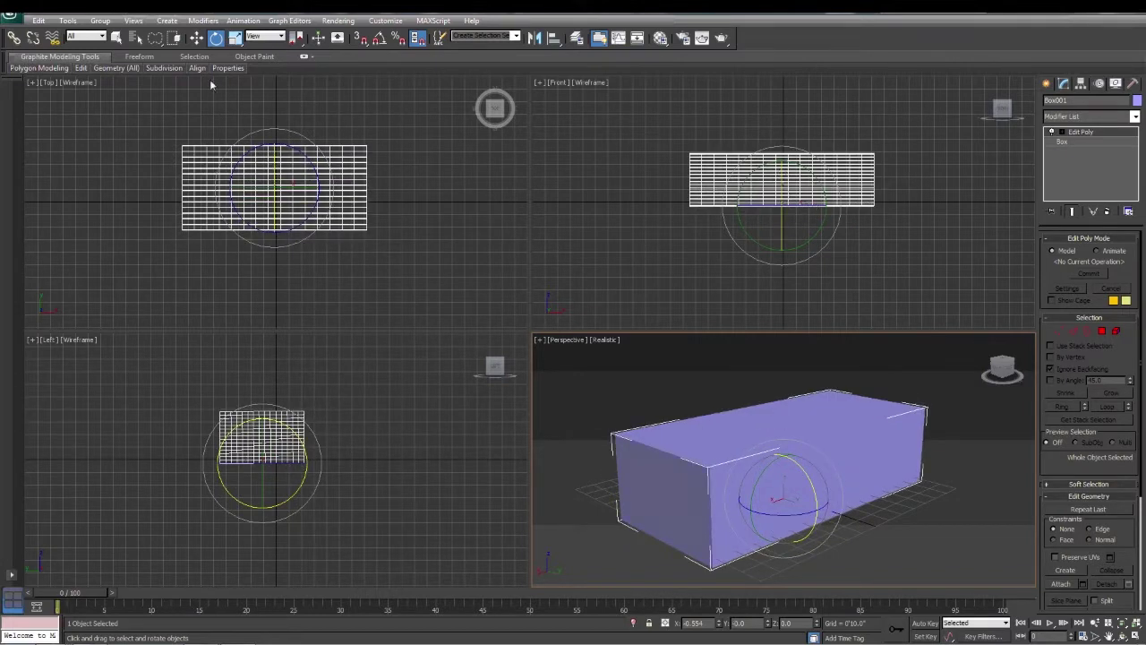
key("ctrl+z")
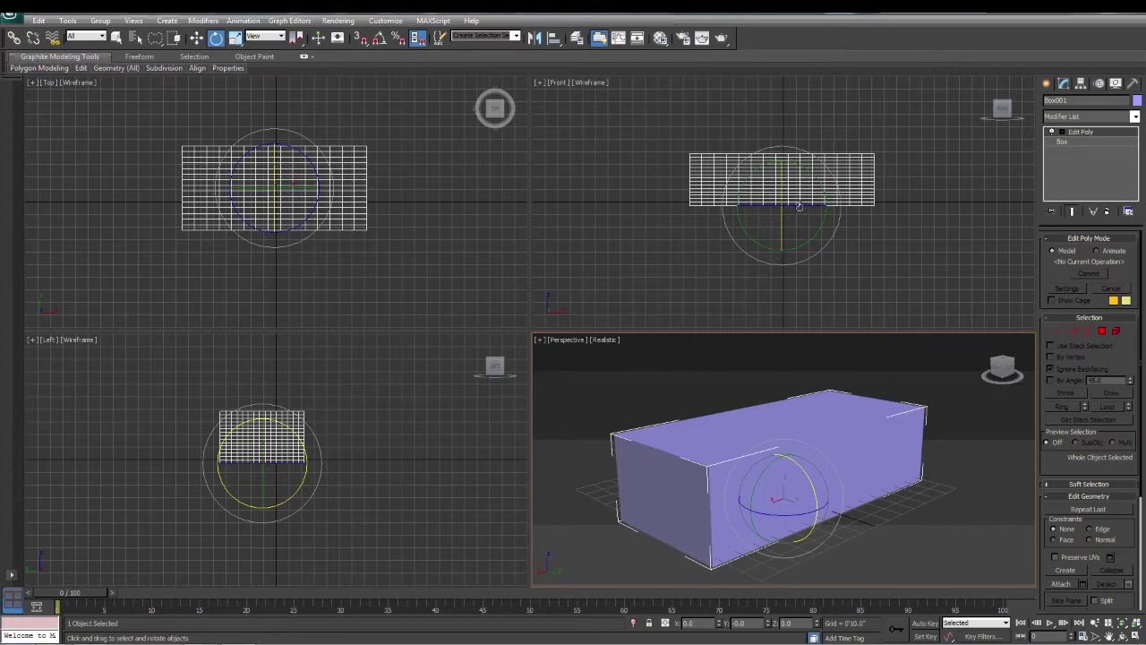
left_click_drag(796, 206, 903, 198)
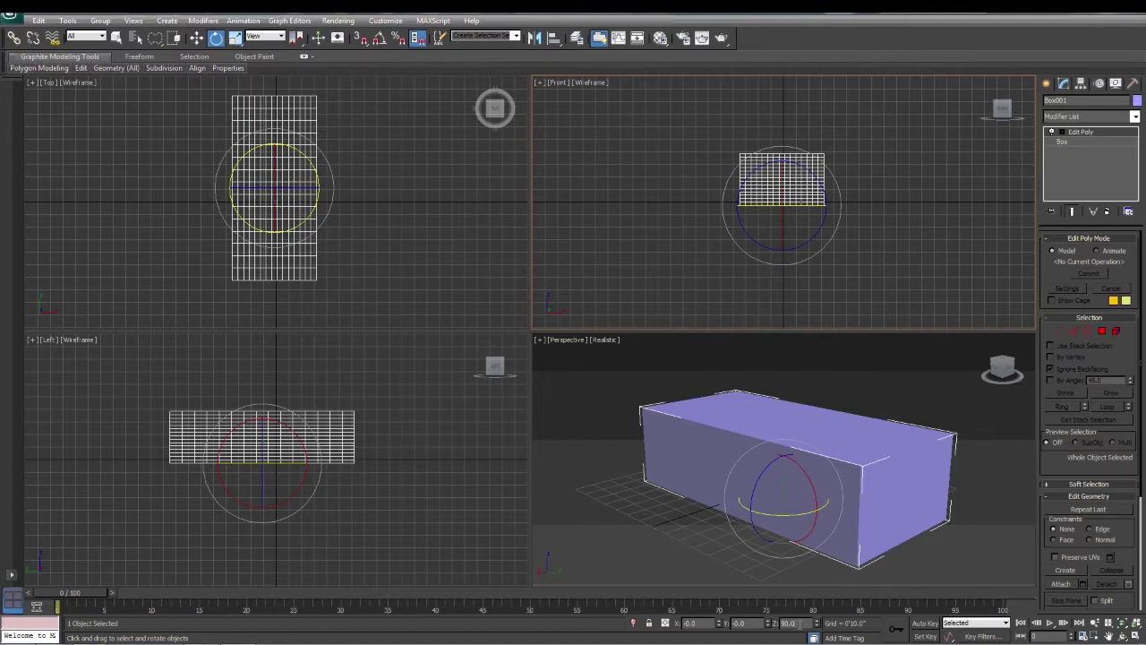
- Enter 75 in the status bar's Z rotation field to angle the box
left_click_drag(798, 623, 772, 624)
type("75")
key("Return")
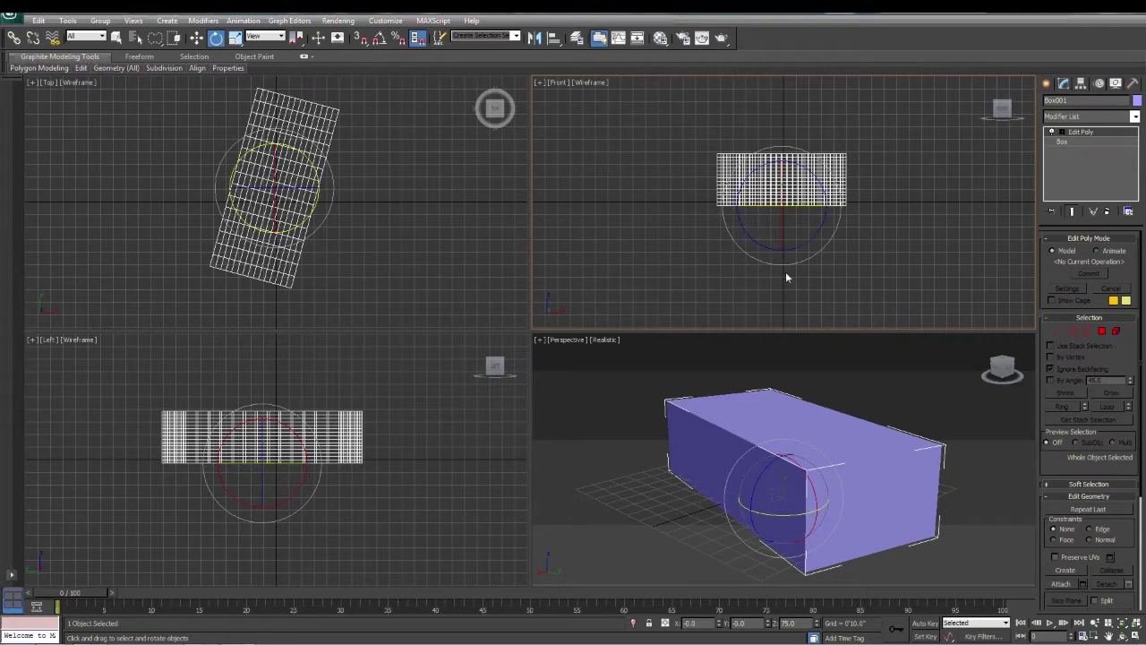
- Tumble the box freely in Perspective with the gizmo hidden, then rotate it about one axis
left_click(843, 484)
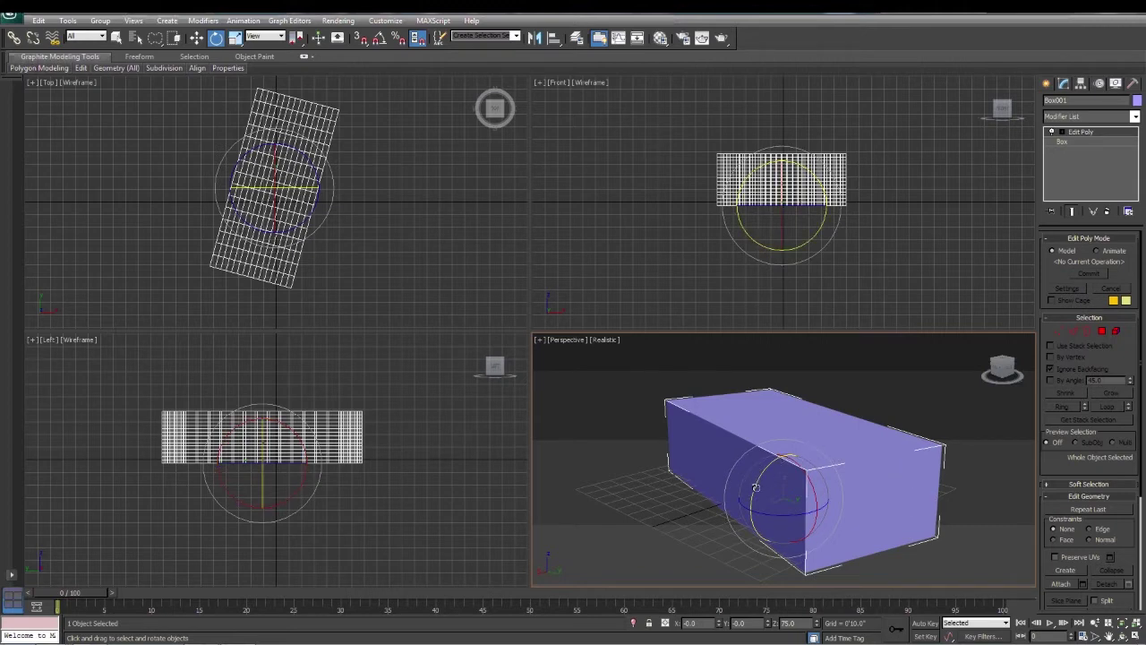
key("x")
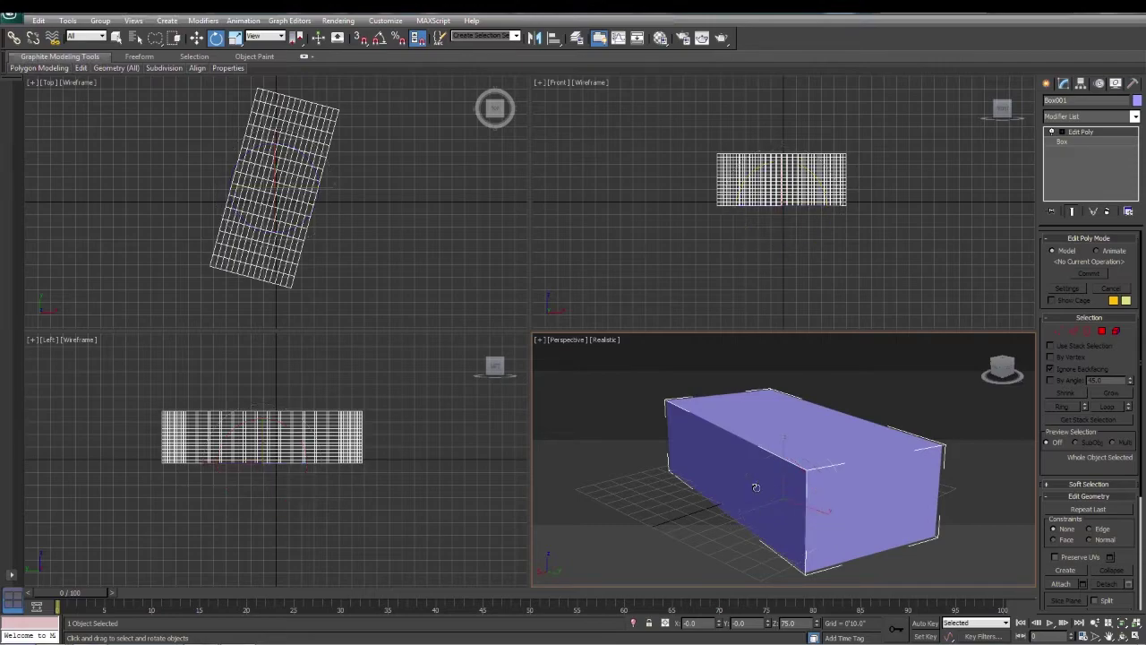
left_click_drag(756, 487, 765, 453)
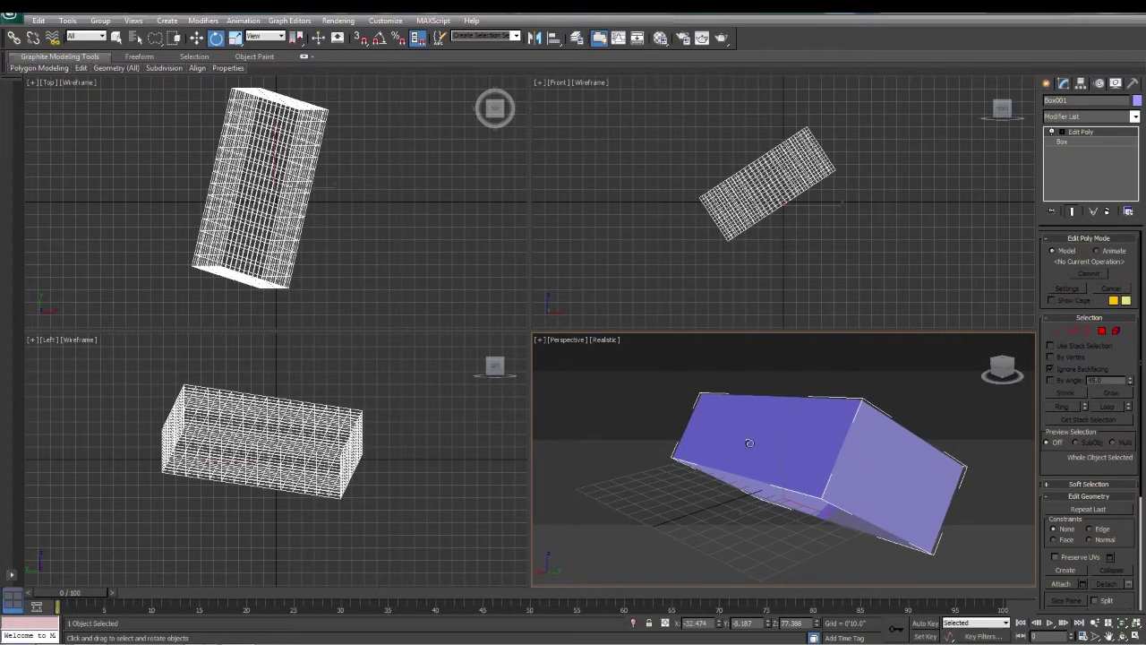
key("x")
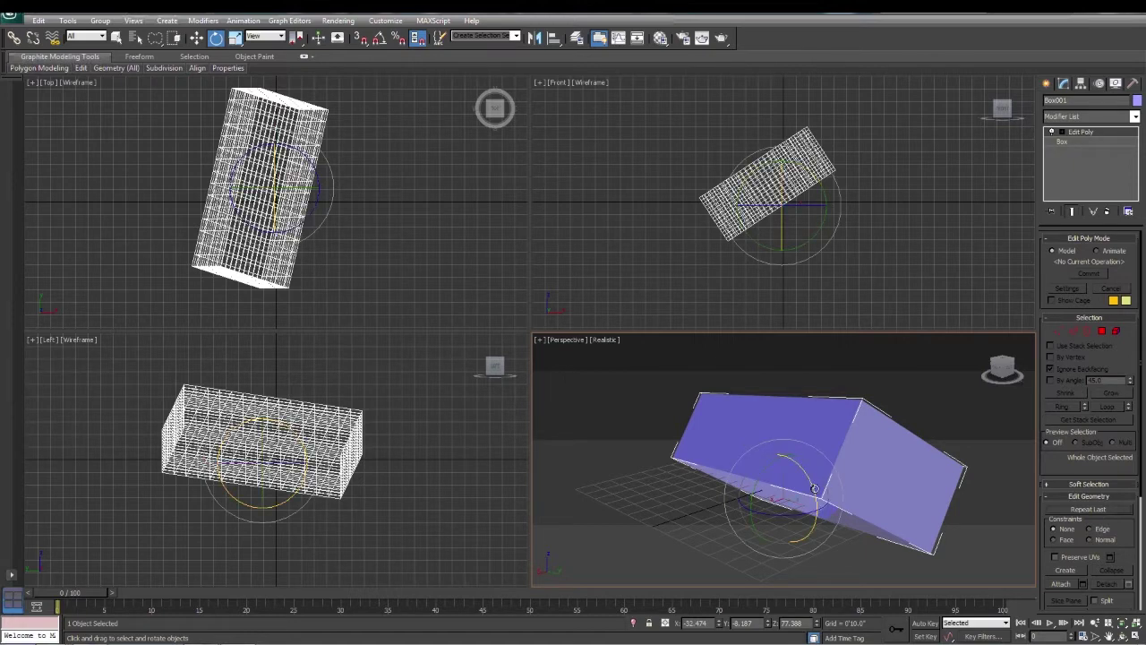
mouse_move(814, 488)
left_mouse_down()
mouse_move(797, 450)
mouse_move(811, 456)
mouse_move(793, 457)
mouse_move(795, 486)
mouse_move(804, 477)
mouse_move(822, 491)
left_mouse_up()
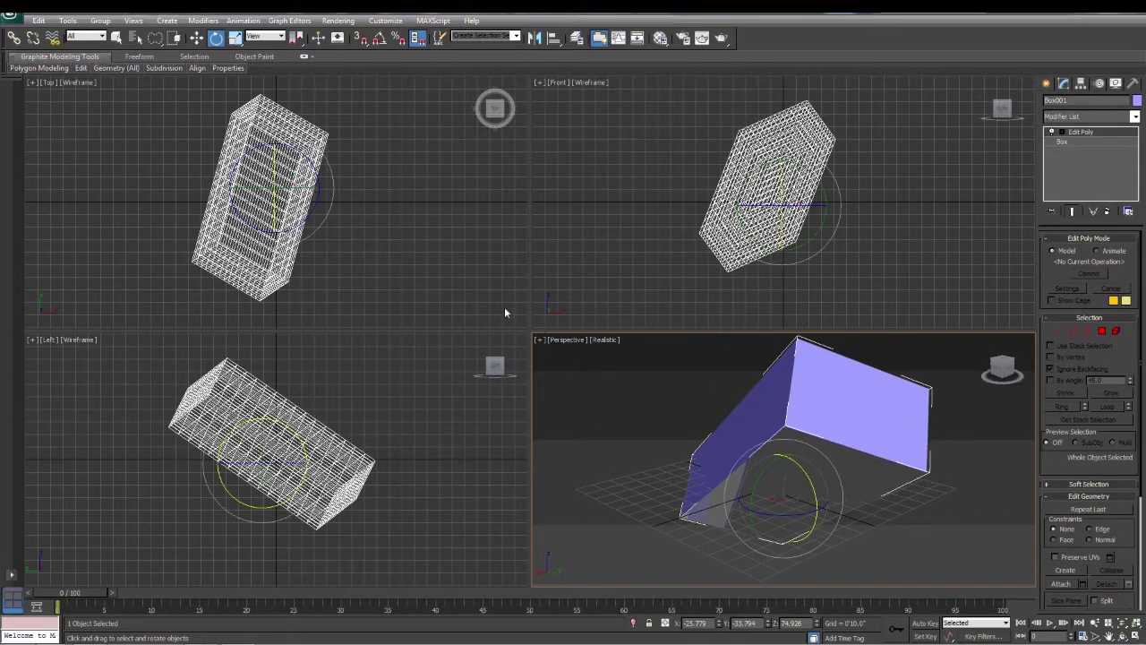
- Check the X, Y and Z rotation values, then delete the tilted box
left_click(686, 624)
left_click_drag(758, 625, 735, 626)
left_click_drag(805, 624, 734, 629)
key("Delete")
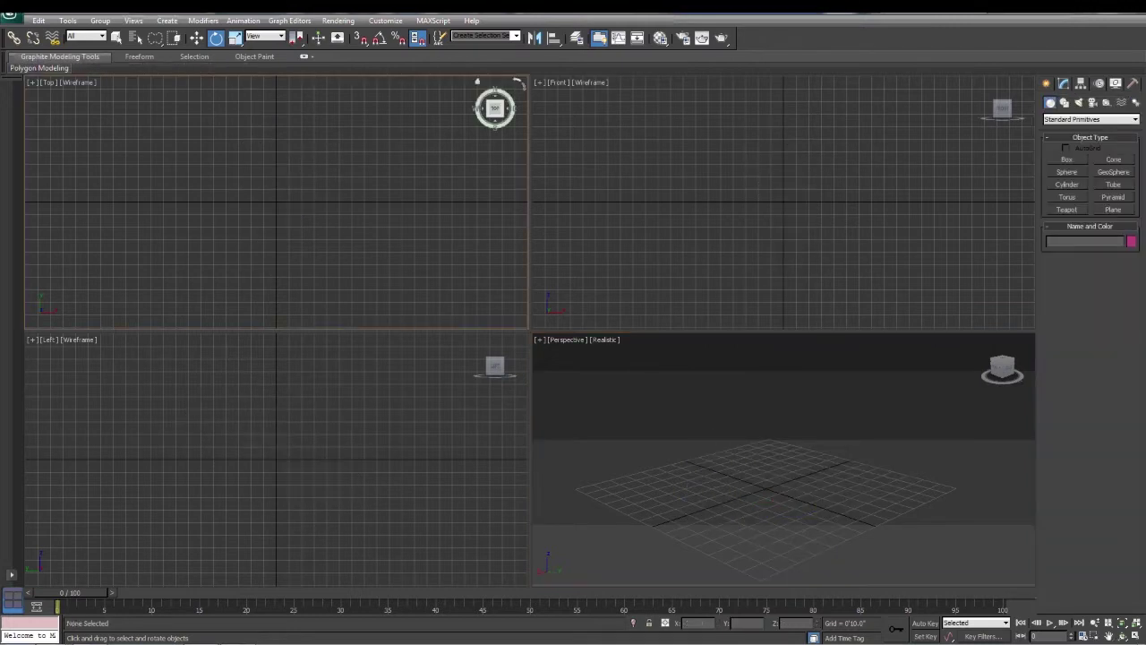
- Draw a new long, flat-topped box on the Top viewport grid, setting base and height
left_click(1067, 159)
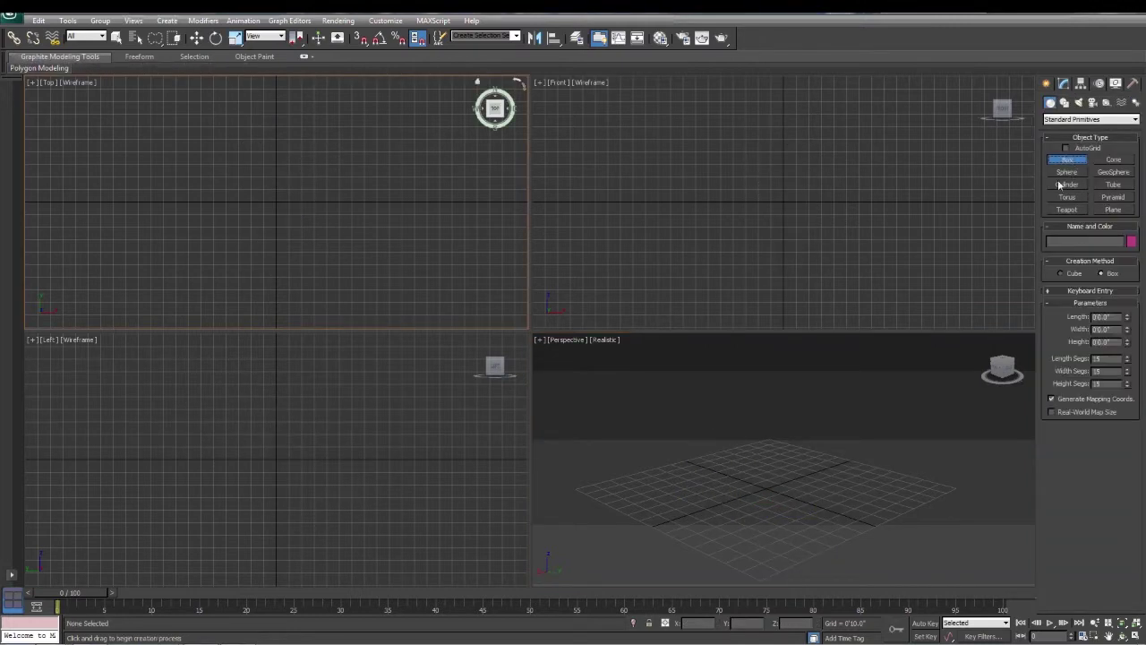
left_click_drag(190, 159, 381, 252)
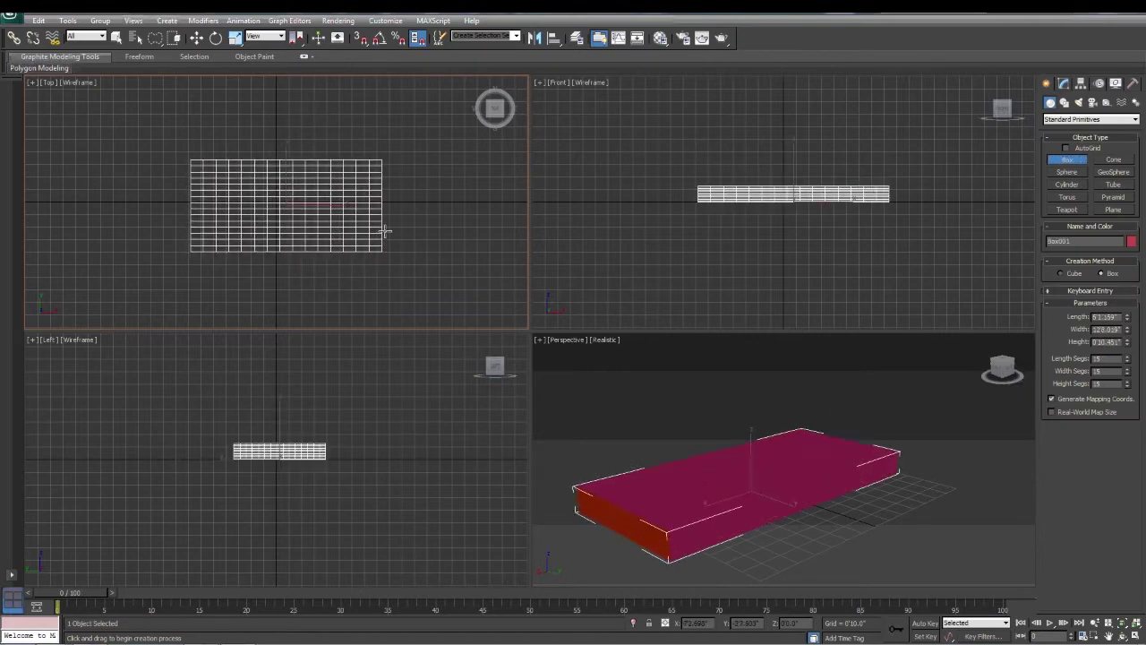
left_click(384, 206)
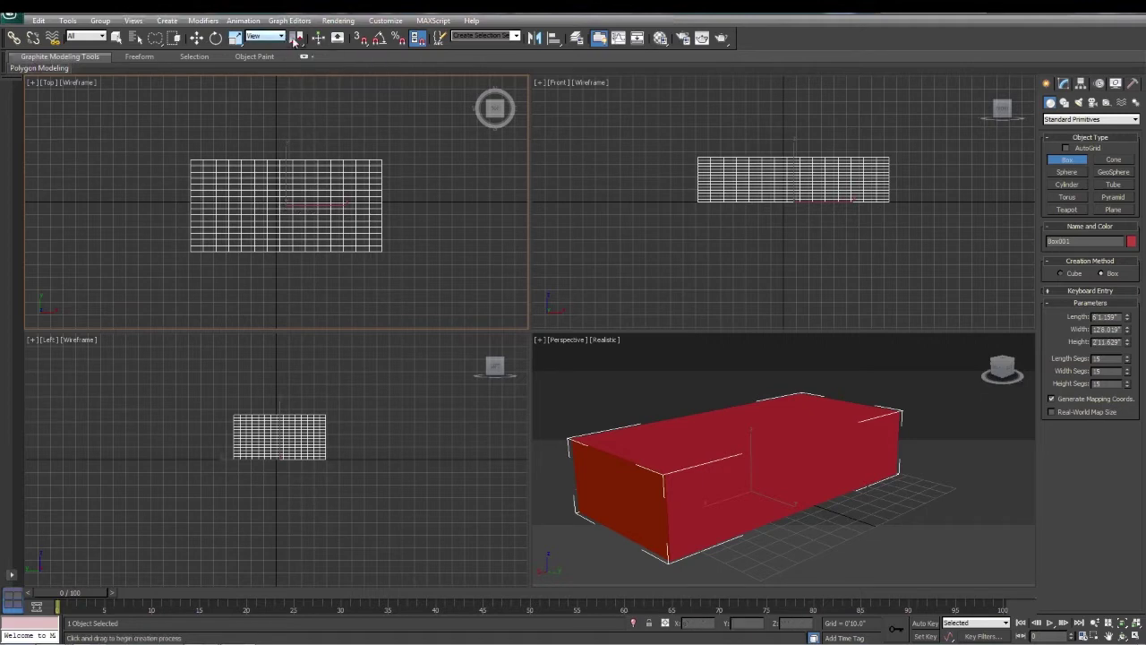
left_click_drag(298, 45, 298, 77)
left_click_drag(298, 41, 296, 89)
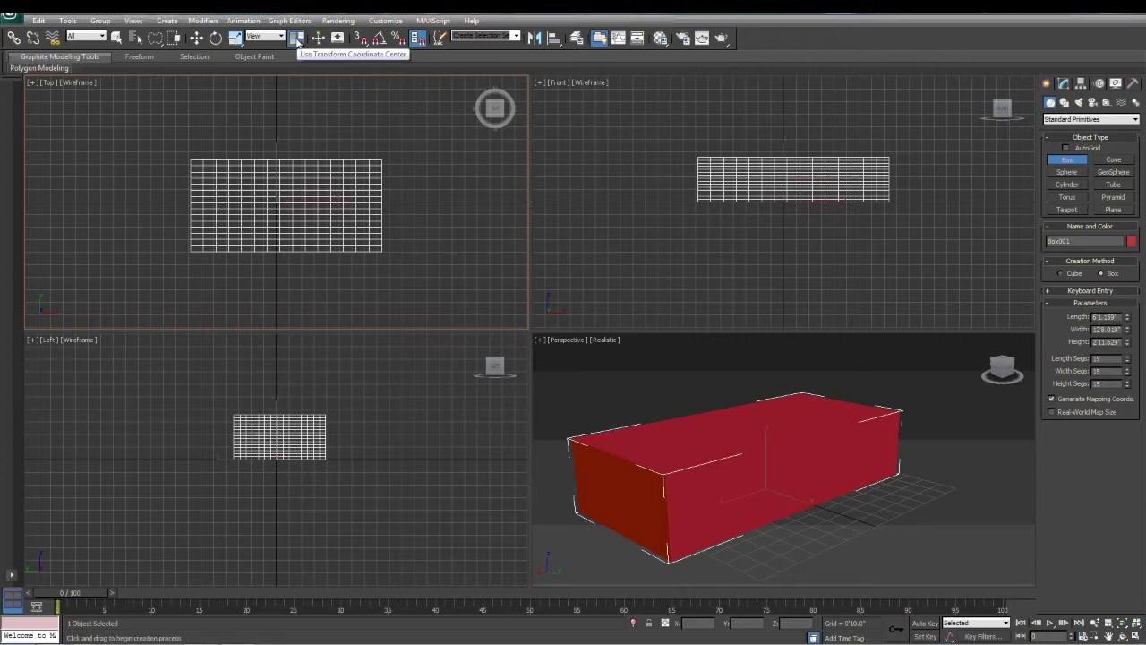
left_click_drag(298, 42, 298, 93)
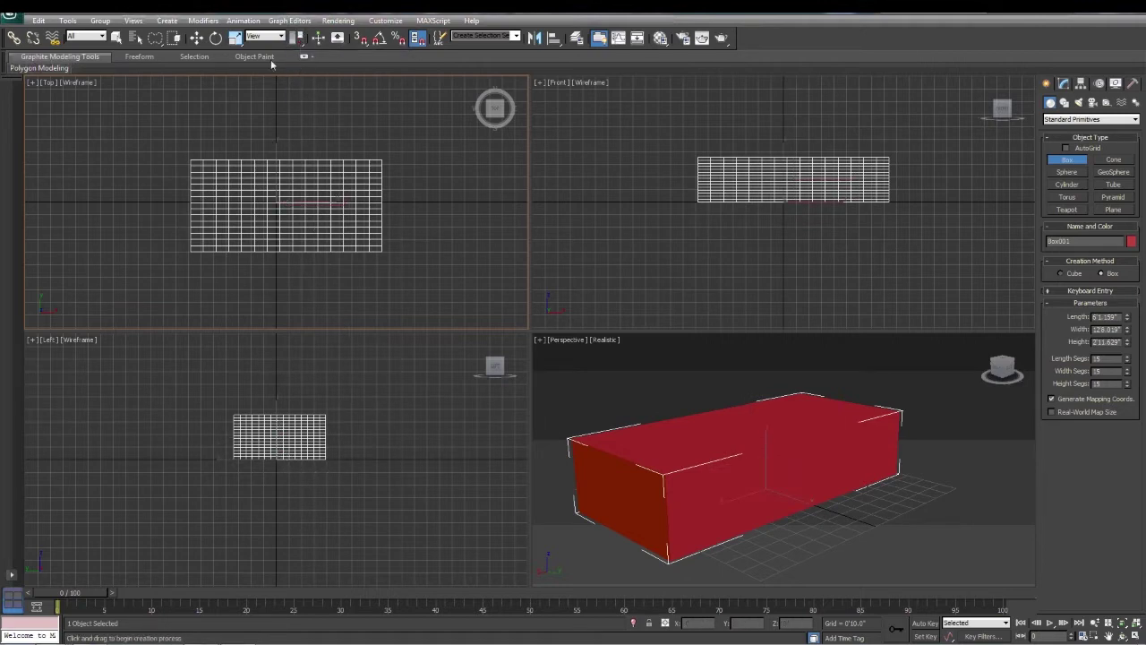
left_click_drag(298, 39, 299, 68)
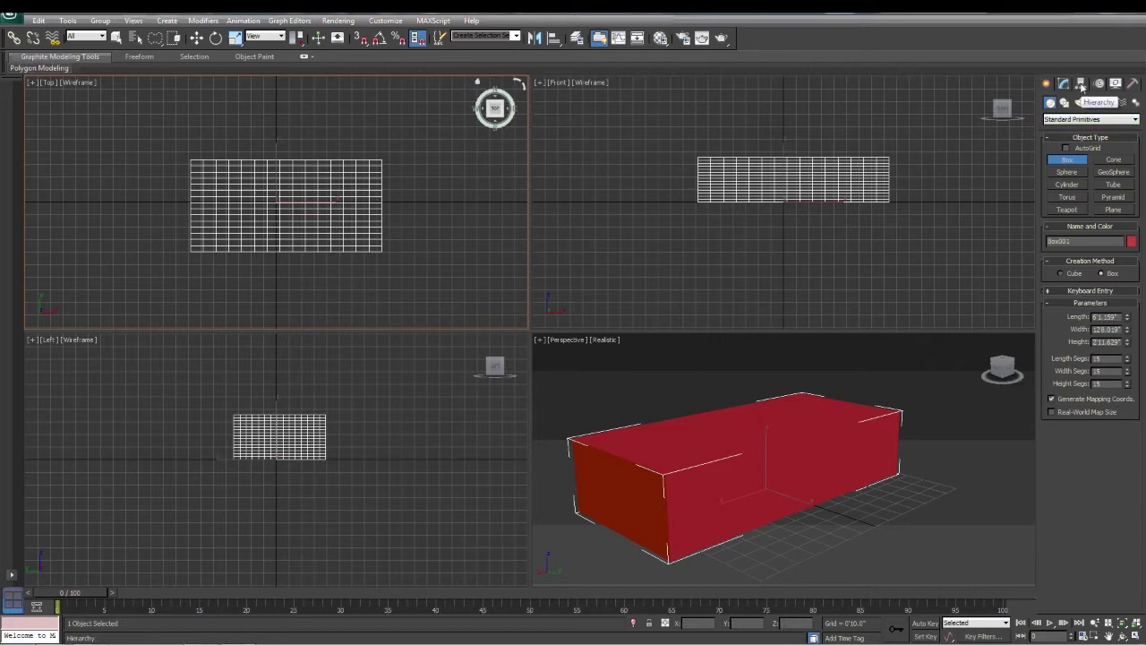
left_click(199, 38)
- Toggle Affect Pivot Only on and off in the Hierarchy panel, then choose Select and Rotate
left_click(1081, 83)
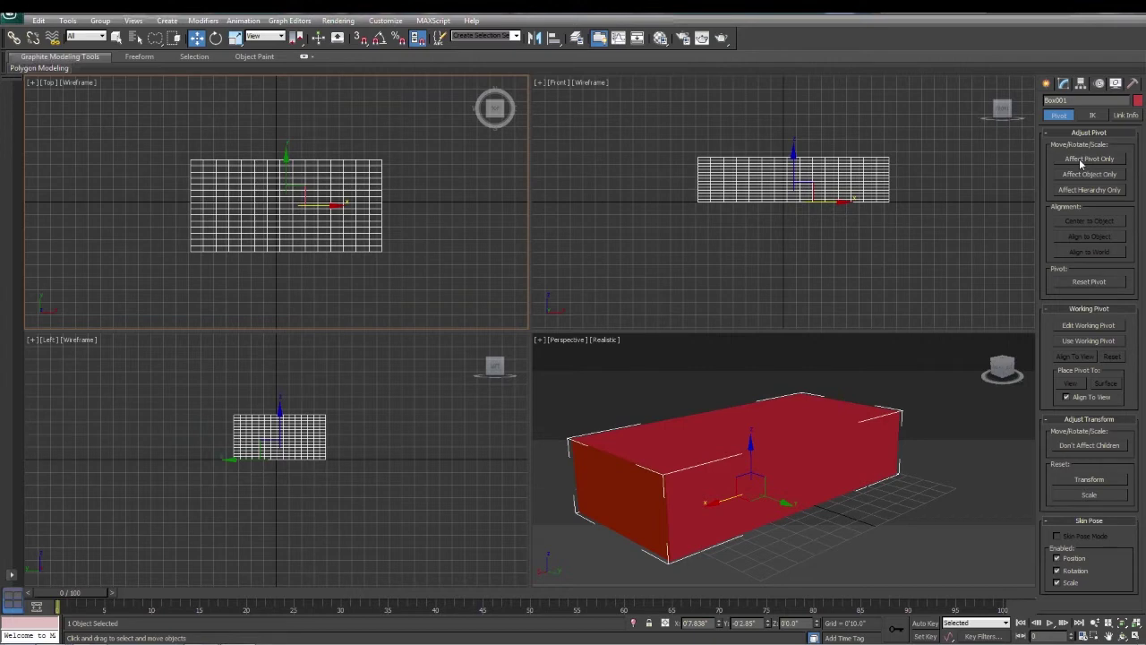
left_click(1081, 161)
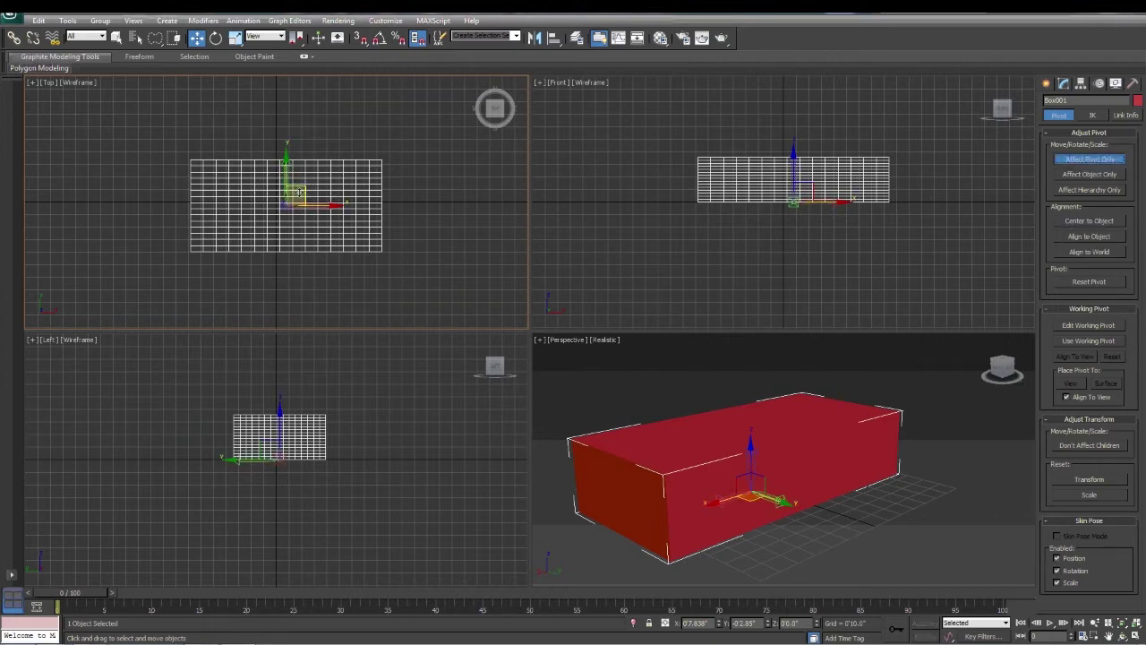
left_click(1090, 159)
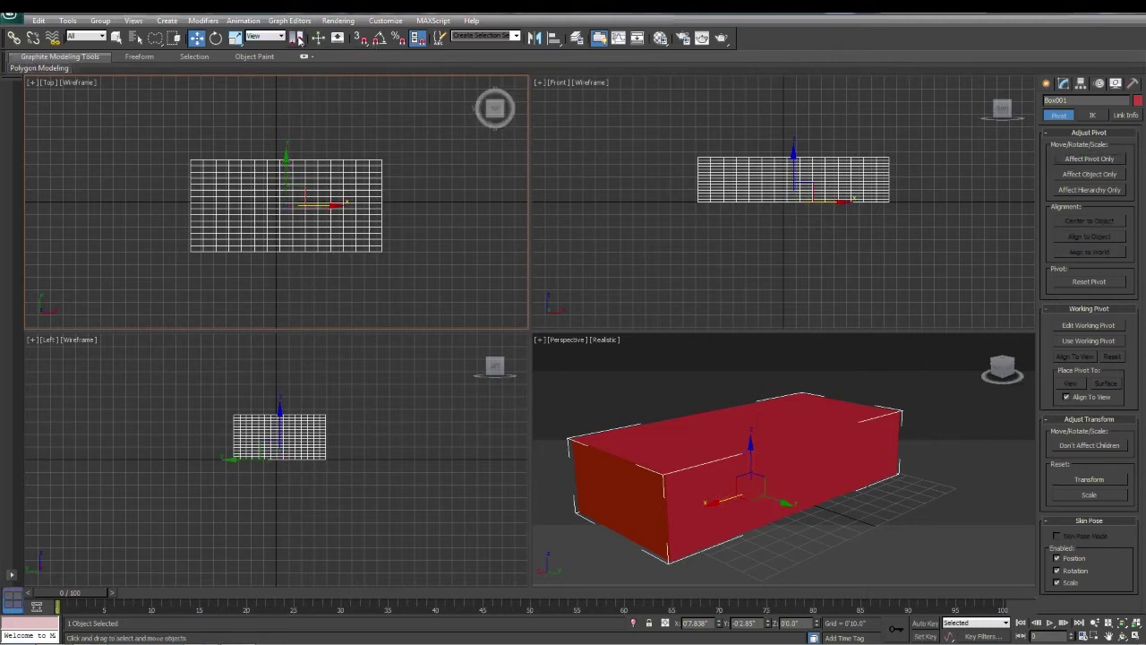
left_click(216, 37)
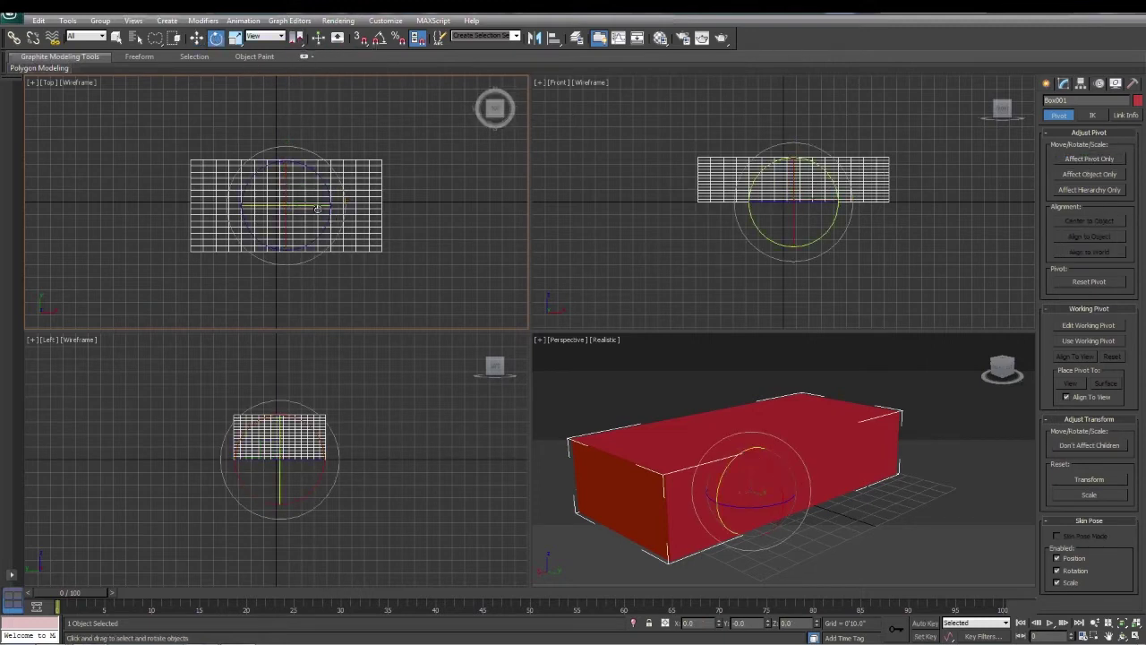
- After an undone trial rotation, move the box's pivot to its left end
mouse_move(312, 207)
left_mouse_down()
mouse_move(44, 187)
mouse_move(328, 205)
mouse_move(438, 194)
mouse_move(250, 194)
mouse_move(307, 198)
left_mouse_up()
key("ctrl+z")
left_click(1087, 159)
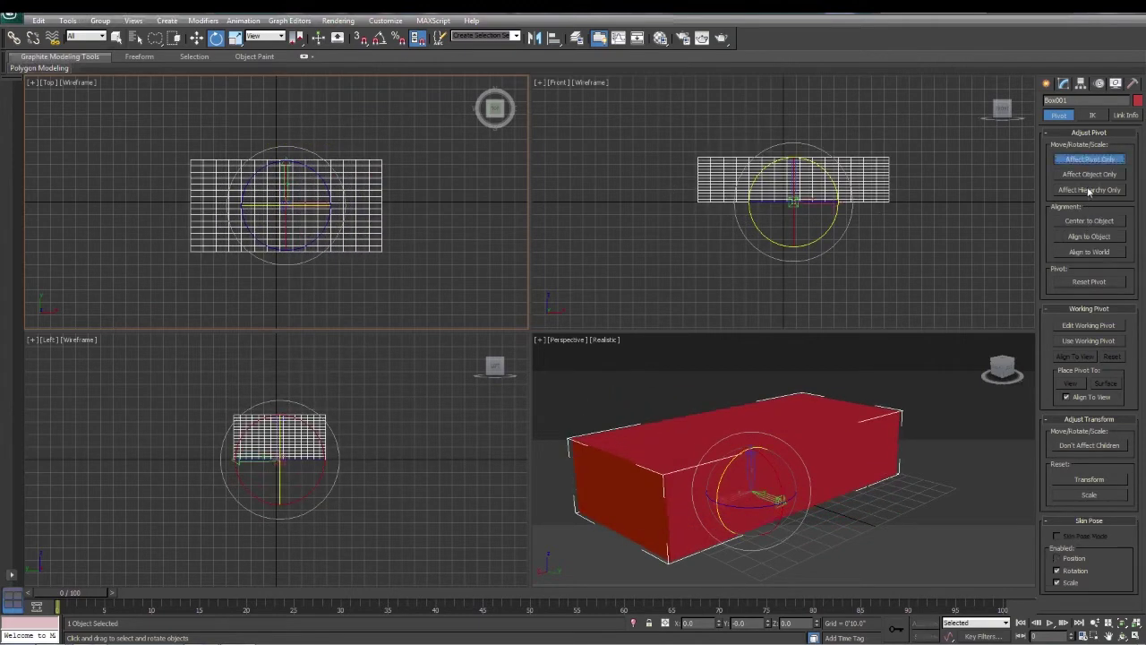
left_click(196, 37)
left_click_drag(336, 206, 237, 206)
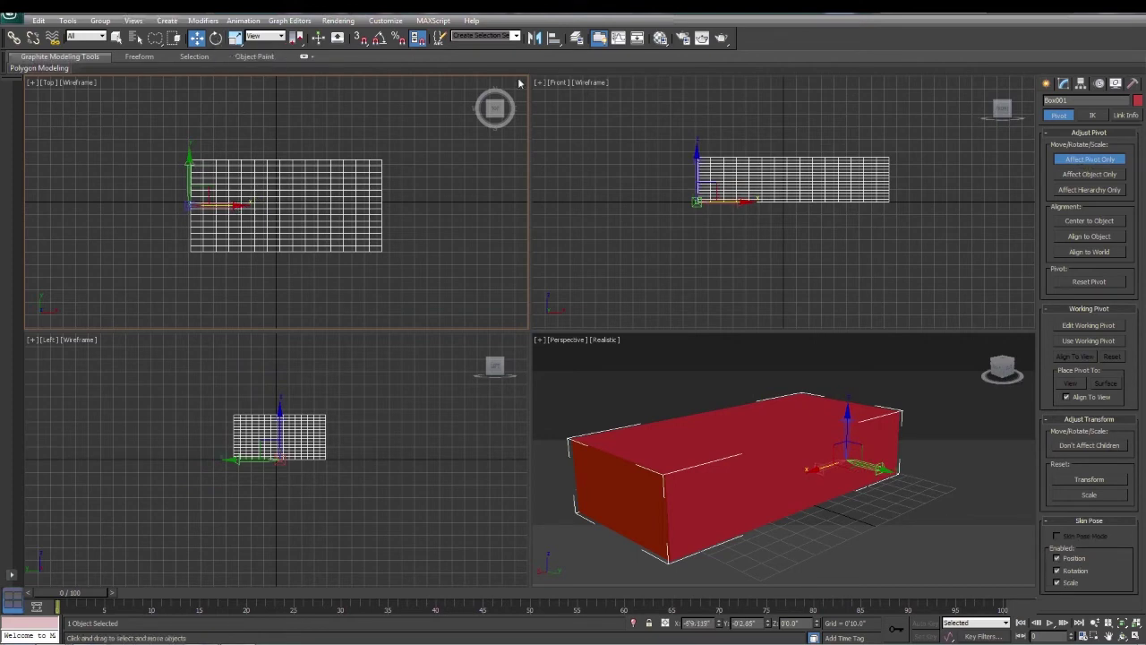
key("Insert")
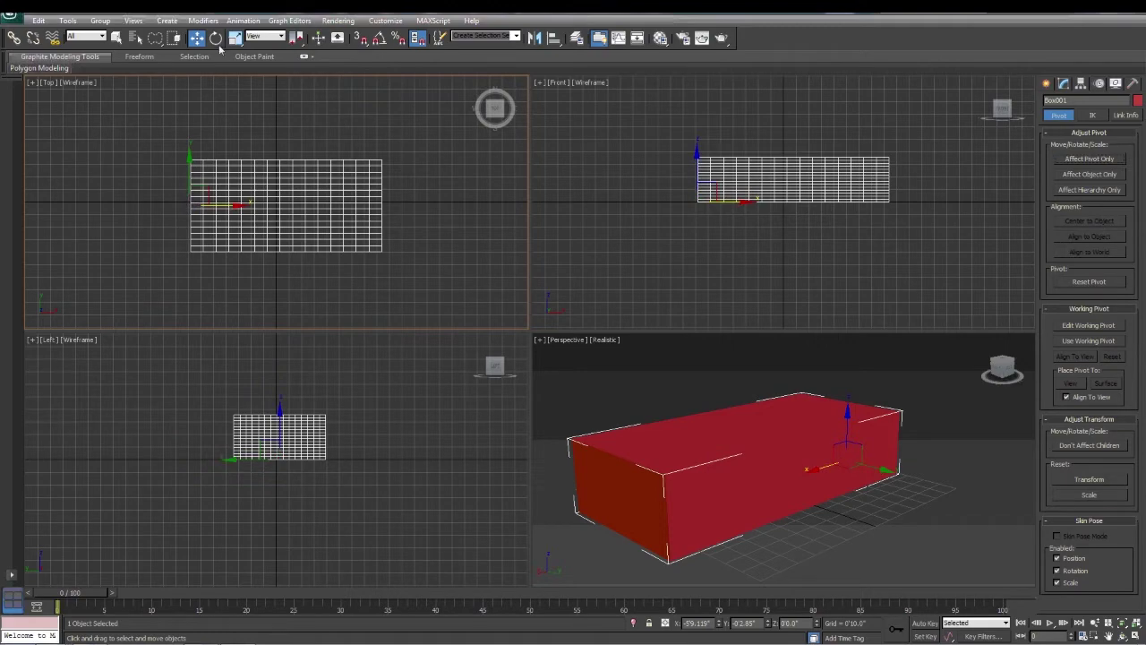
- Swing the box around its end pivot, reduce its Height to about 6.77, and rotate again
left_click(215, 39)
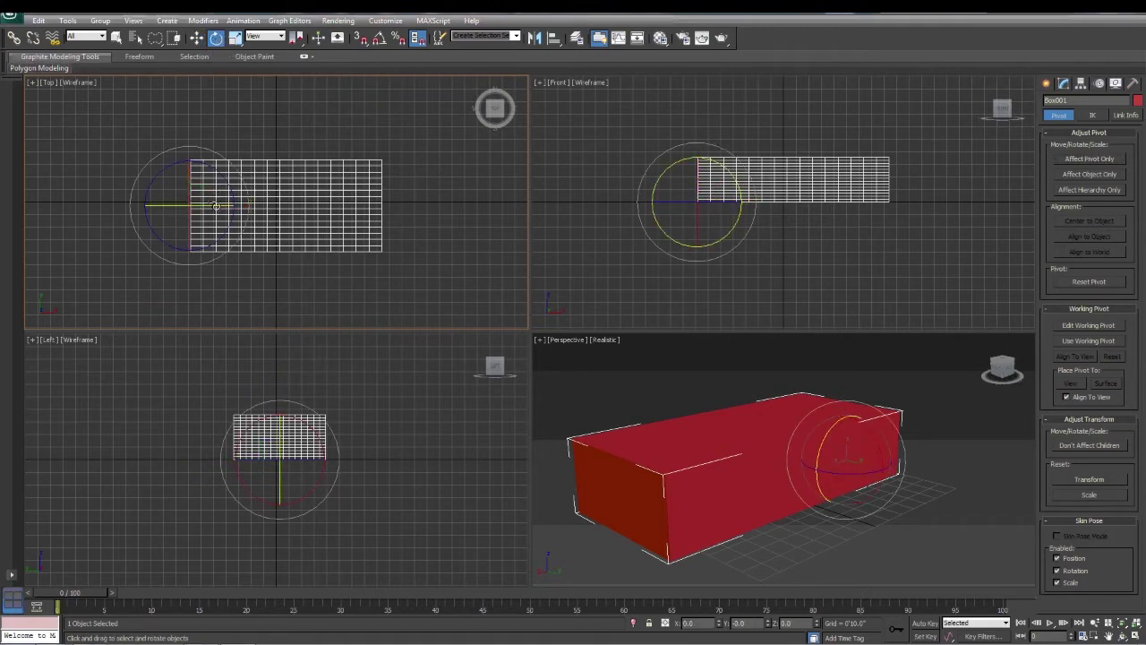
left_click_drag(216, 206, 567, 200)
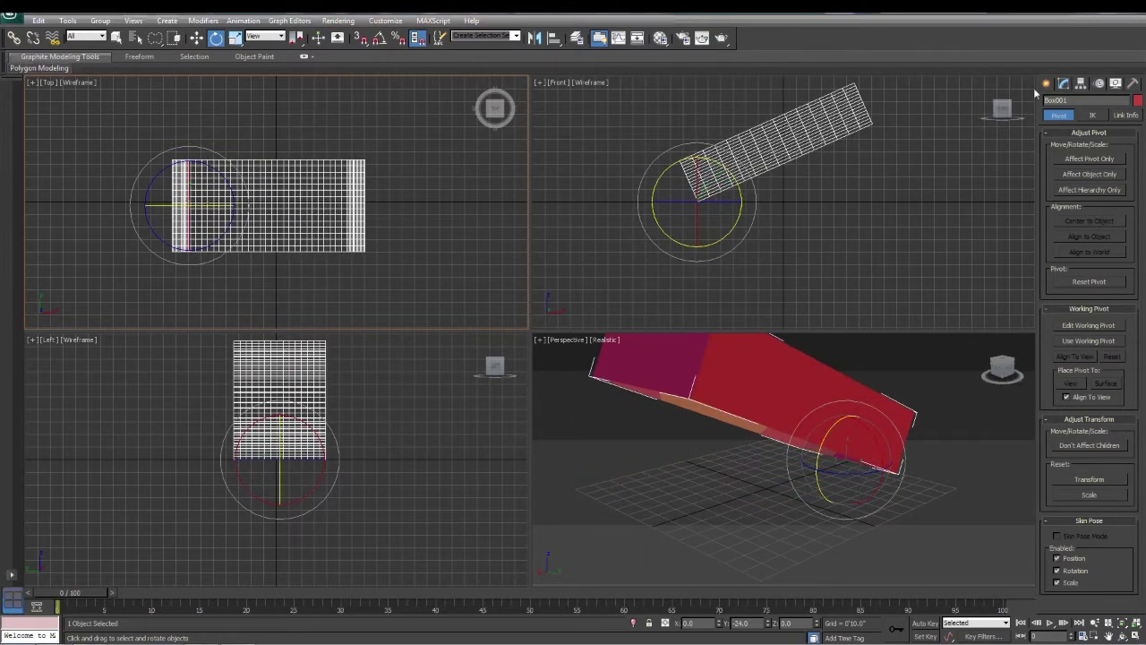
left_click(1063, 84)
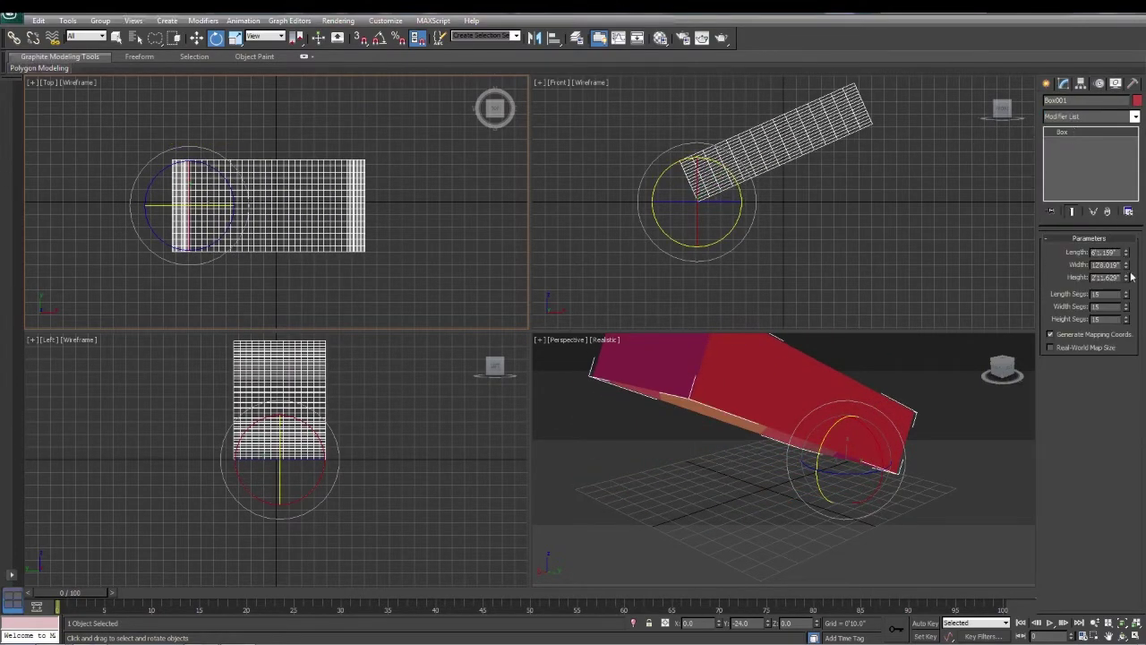
left_click_drag(1127, 279, 1125, 327)
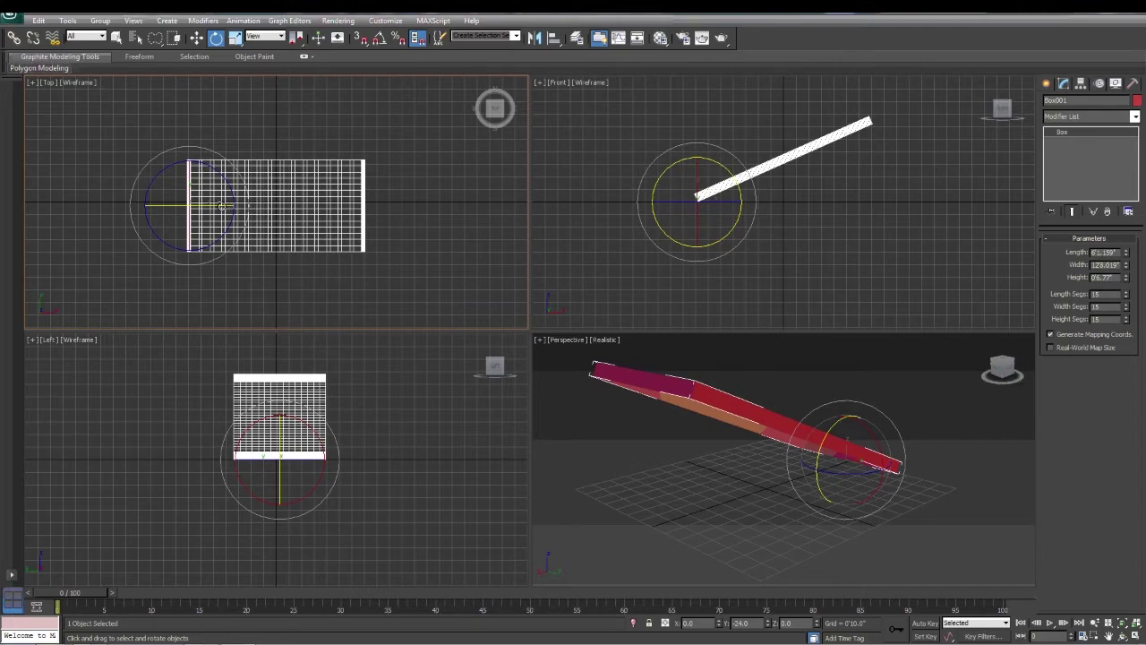
mouse_move(221, 206)
left_mouse_down()
mouse_move(206, 179)
mouse_move(215, 215)
mouse_move(206, 179)
mouse_move(200, 189)
mouse_move(236, 192)
left_mouse_up()
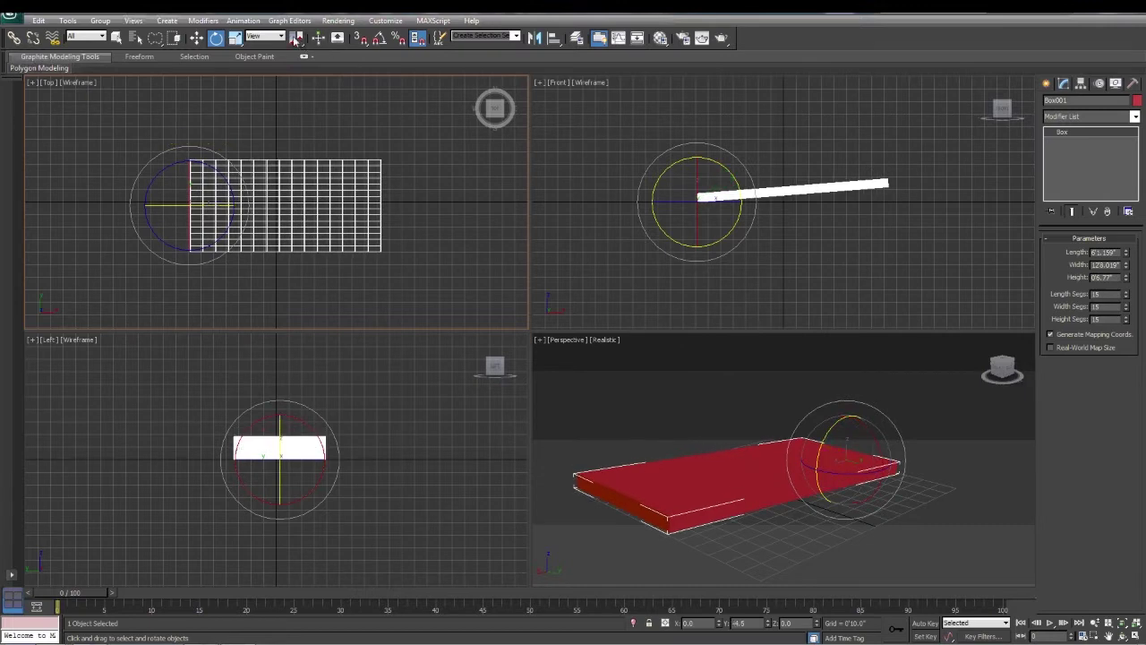
- Rotate the box about its selection centre, then tilt it around its left-end pivot point
left_click_drag(295, 39, 298, 78)
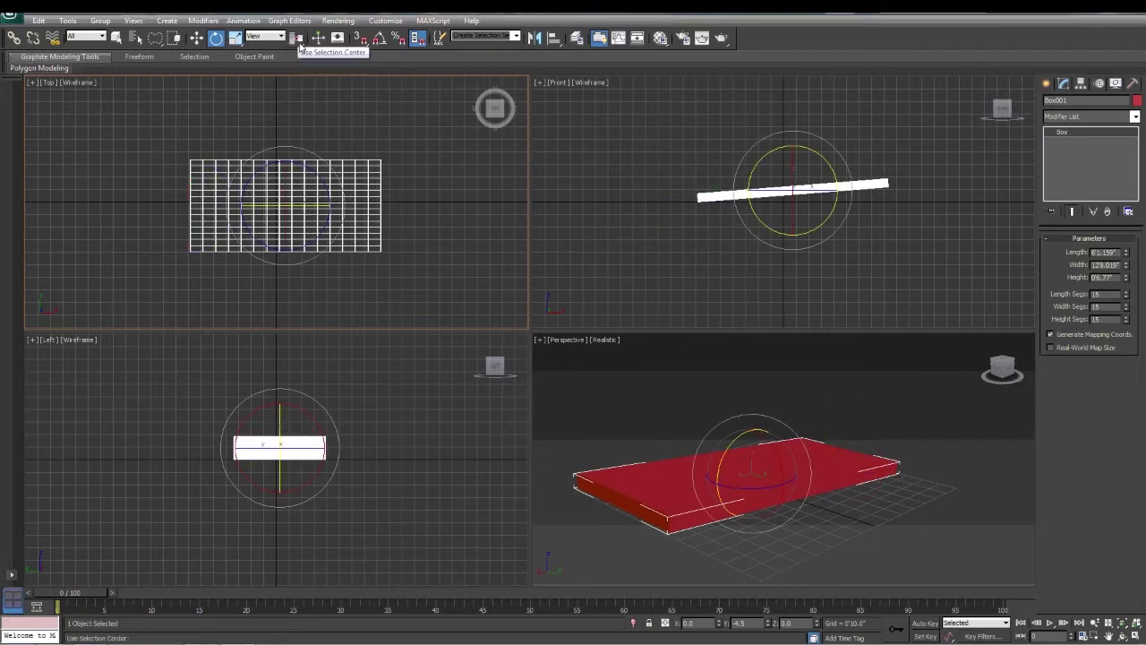
left_click_drag(306, 206, 331, 208)
left_click_drag(296, 38, 296, 59)
left_click_drag(222, 207, 269, 122)
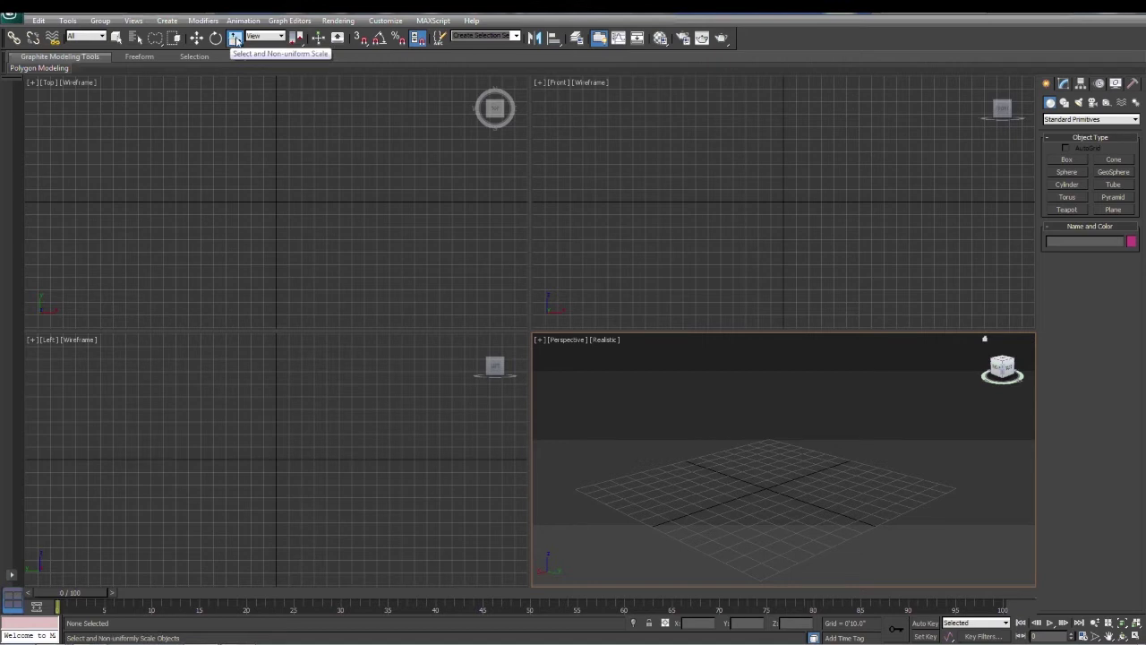
- Choose Select and Uniform Scale from the Scale flyout and pick the Sphere primitive
mouse_move(235, 39)
left_mouse_down()
mouse_move(238, 100)
mouse_move(237, 43)
left_mouse_up()
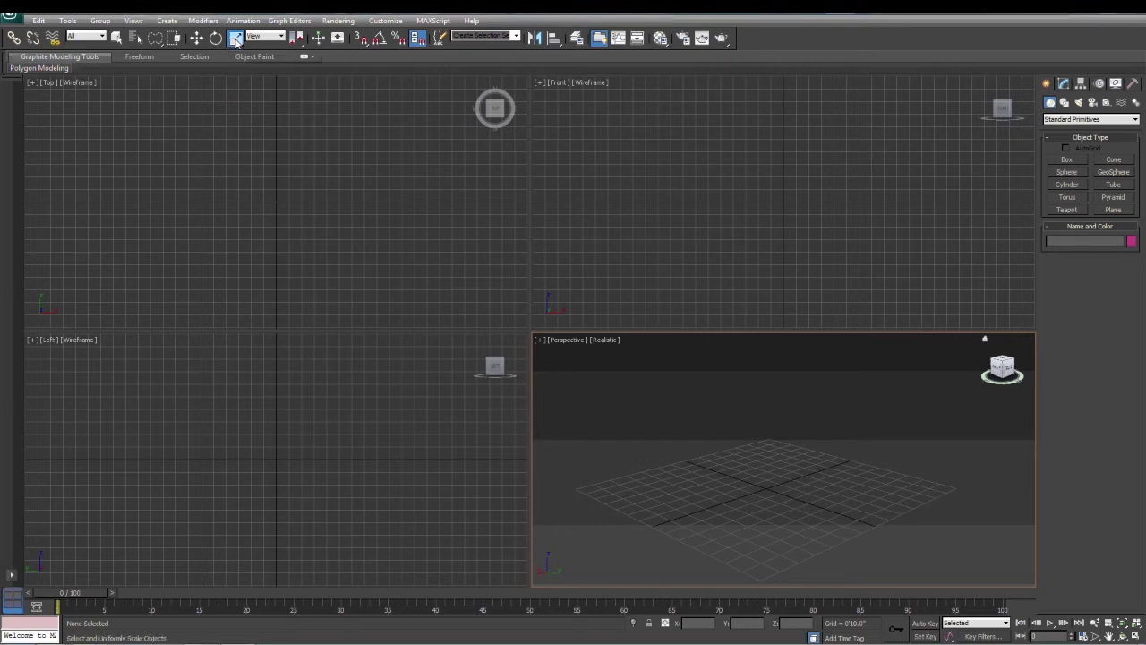
left_click(1067, 171)
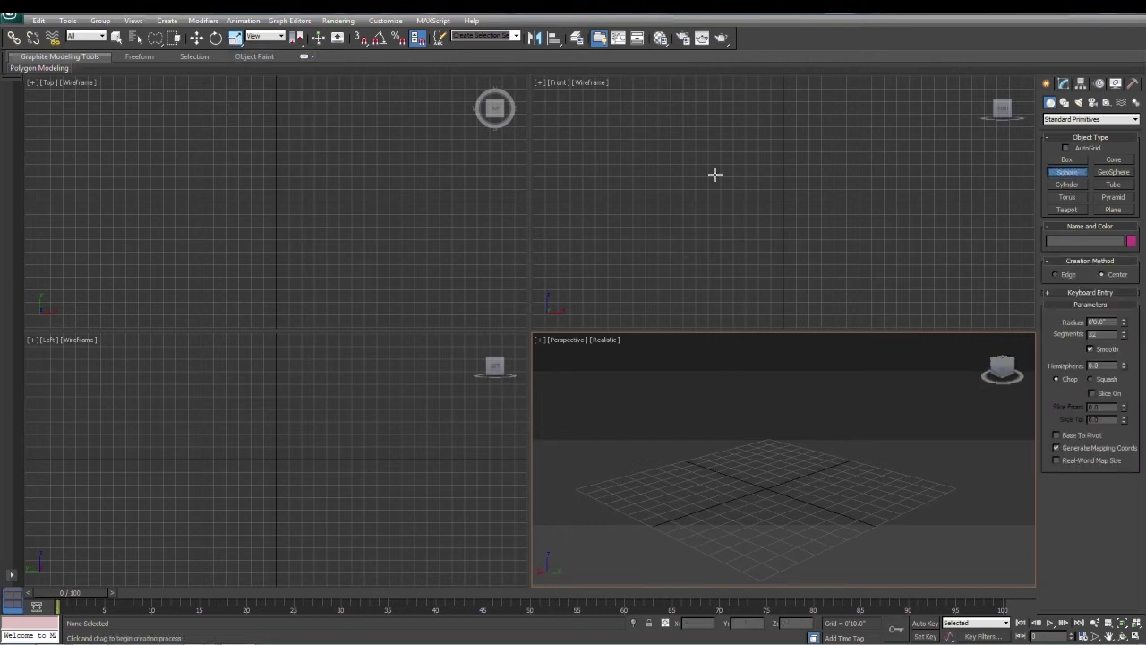
- Draw Sphere001 at the grid origin in the Front viewport and switch to uniform scaling
left_click_drag(788, 202, 817, 212)
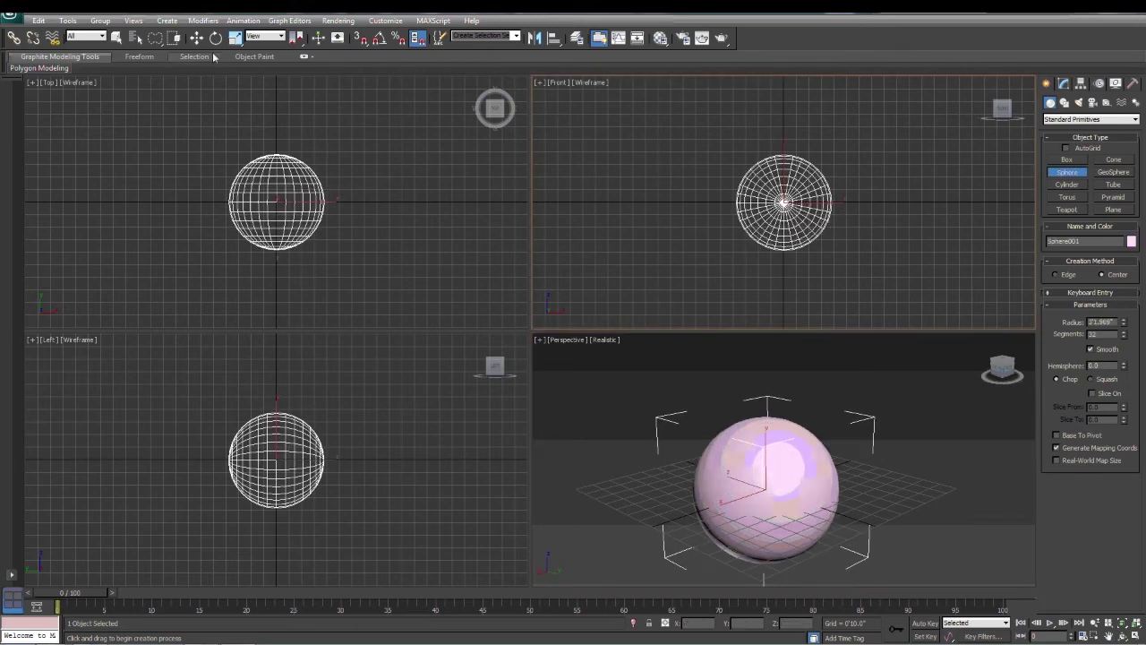
left_click(236, 37)
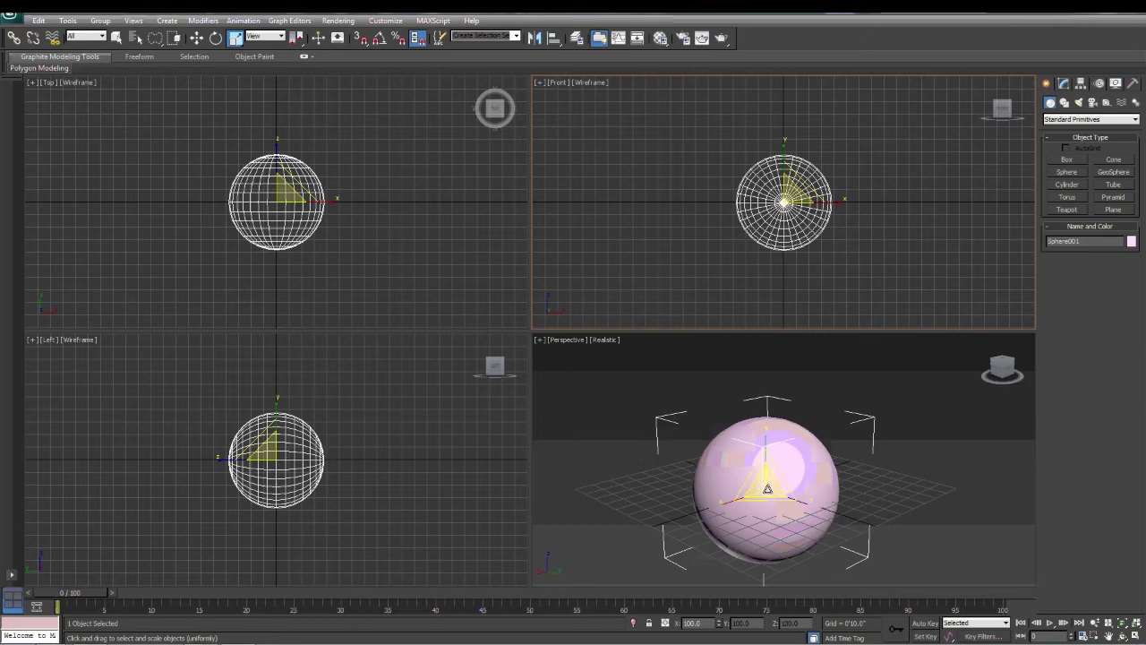
- Scale Sphere001 uniformly to about 109.872 on all three axes
left_click(767, 488)
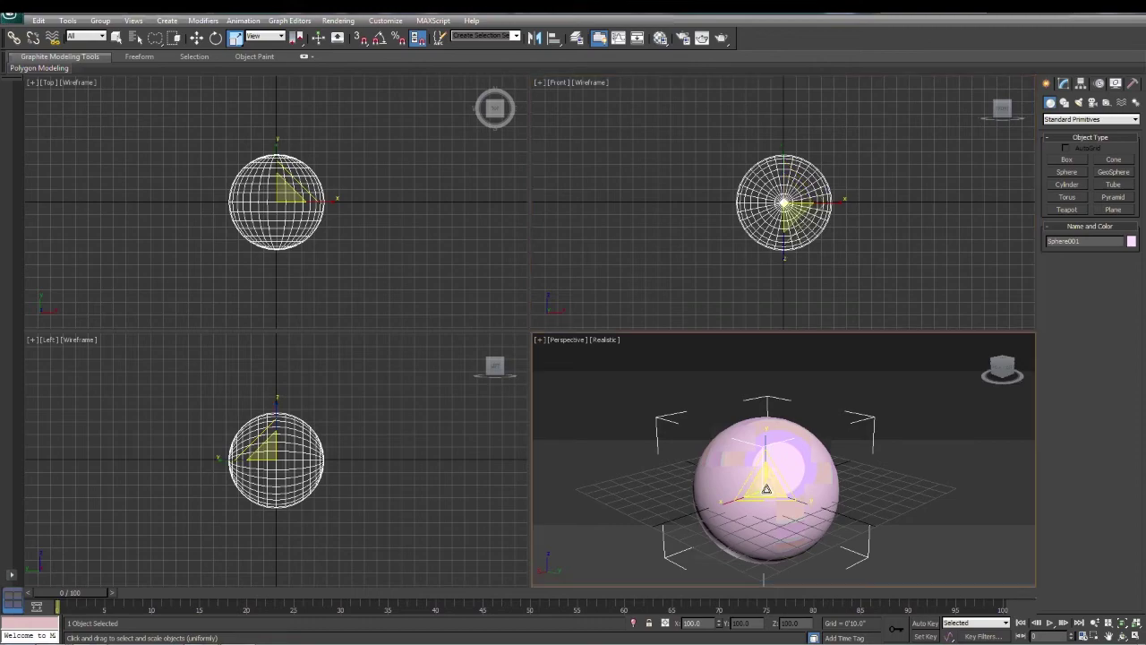
mouse_move(767, 488)
left_mouse_down()
mouse_move(762, 455)
mouse_move(762, 498)
mouse_move(778, 456)
mouse_move(762, 478)
mouse_move(768, 495)
mouse_move(762, 477)
mouse_move(778, 488)
left_mouse_up()
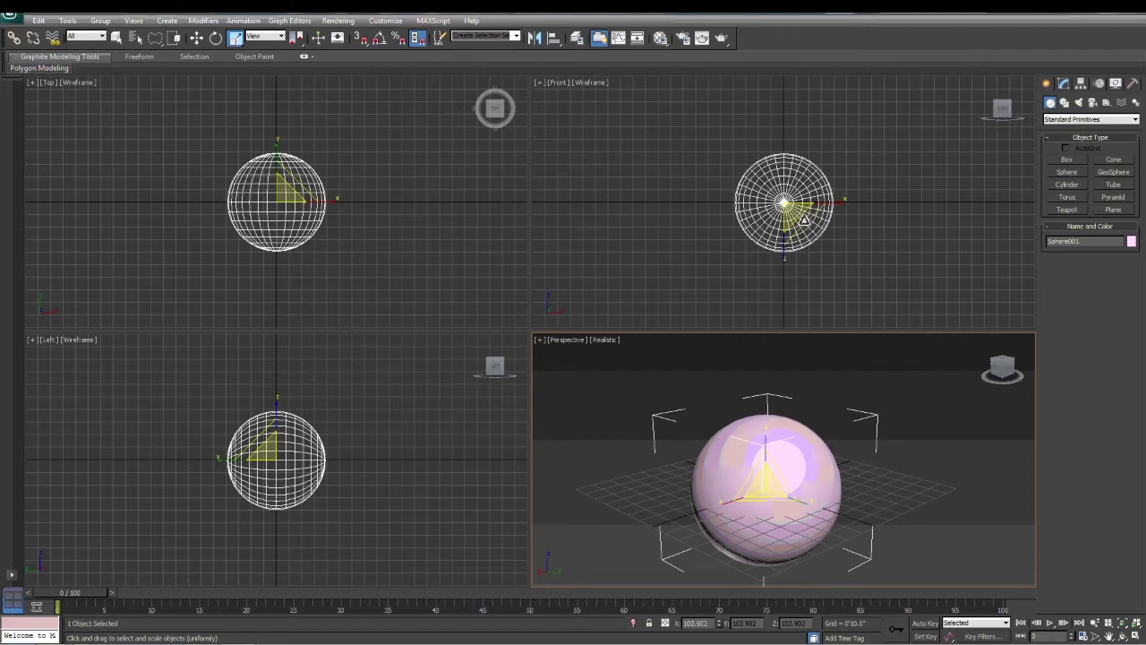
left_click(804, 218)
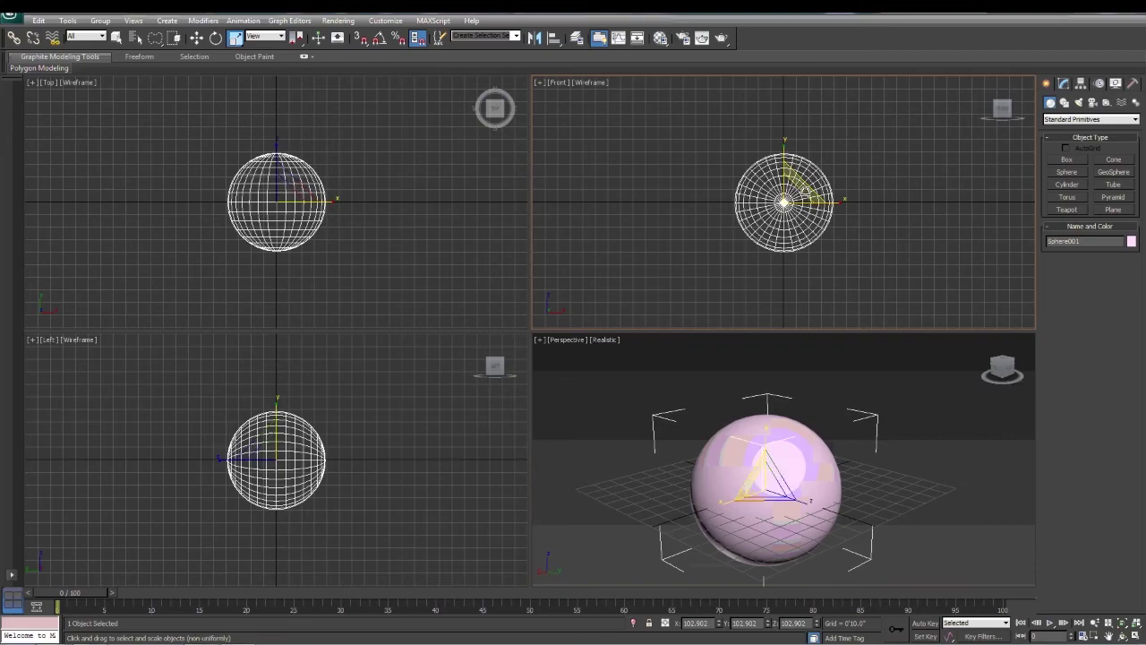
mouse_move(804, 188)
left_mouse_down()
mouse_move(853, 106)
mouse_move(826, 128)
mouse_move(850, 115)
mouse_move(805, 183)
left_mouse_up()
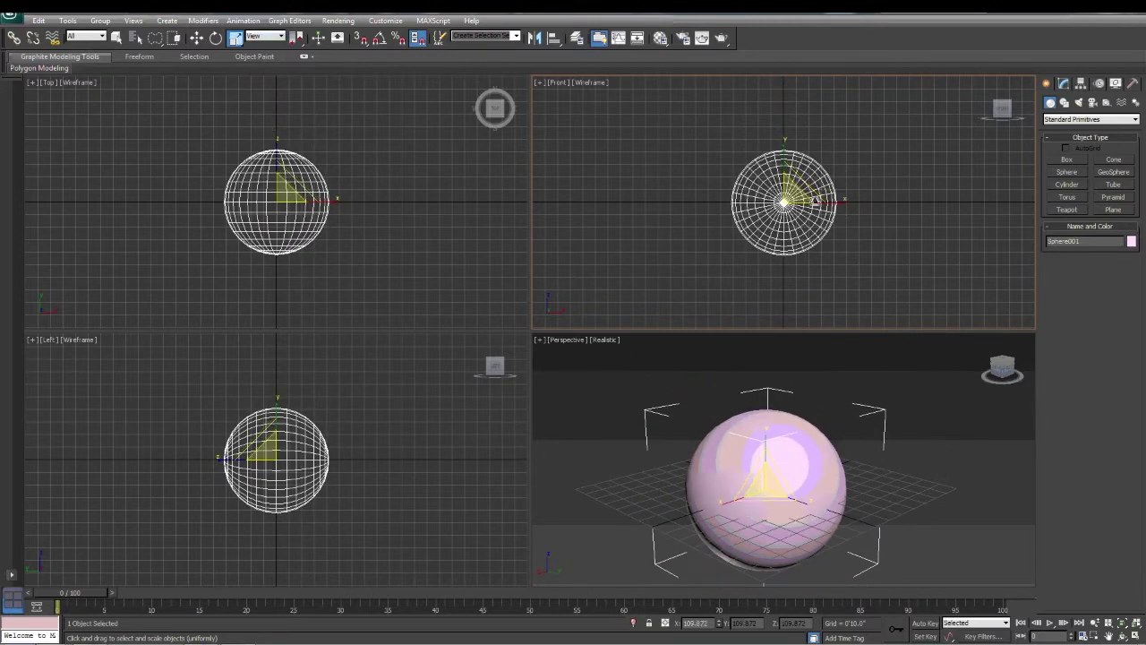
- Switch to non-uniform scaling, stretch the sphere along X, then undo the stretch
key("ctrl+e")
mouse_move(816, 201)
left_mouse_down()
mouse_move(930, 203)
mouse_move(817, 204)
left_mouse_up()
key("ctrl+e")
key("ctrl+e")
left_click_drag(234, 41, 238, 60)
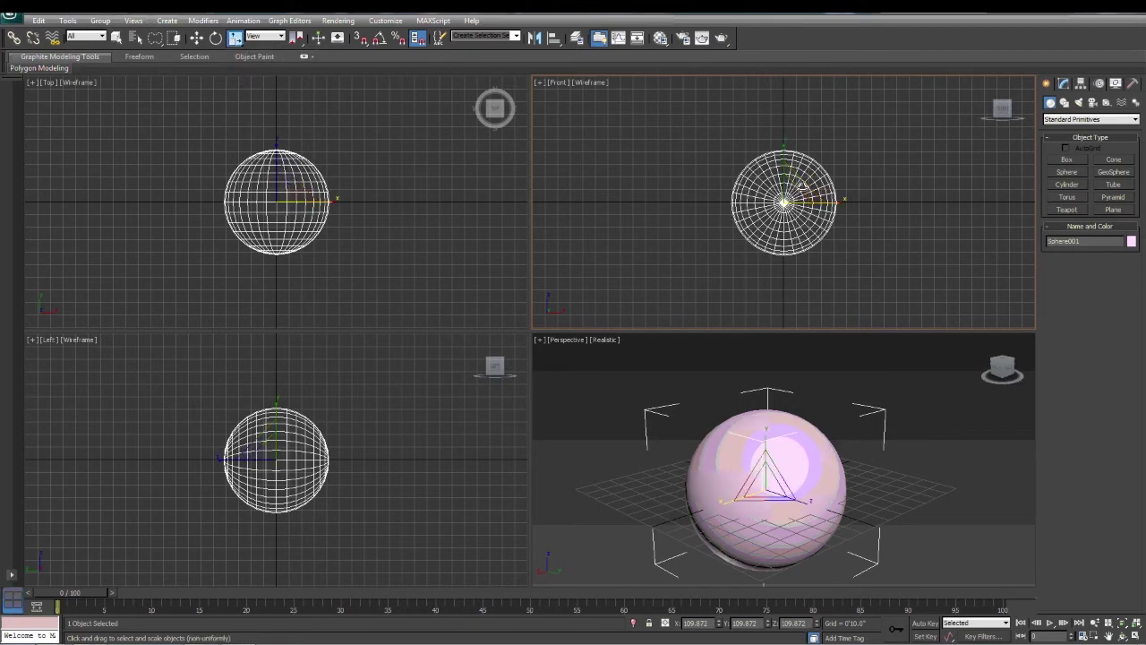
left_click_drag(804, 188, 827, 179)
key("ctrl+z")
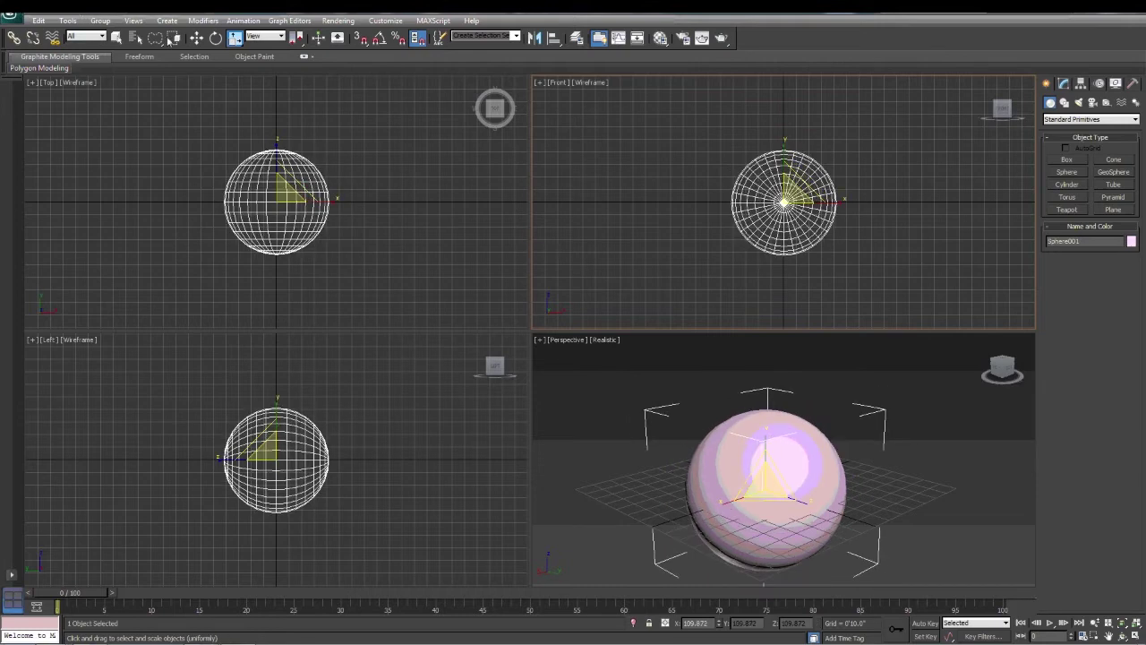
- Squash Sphere001 in the Front view into a thin disc, scale about 49, 204, 204
left_click_drag(232, 39, 234, 94)
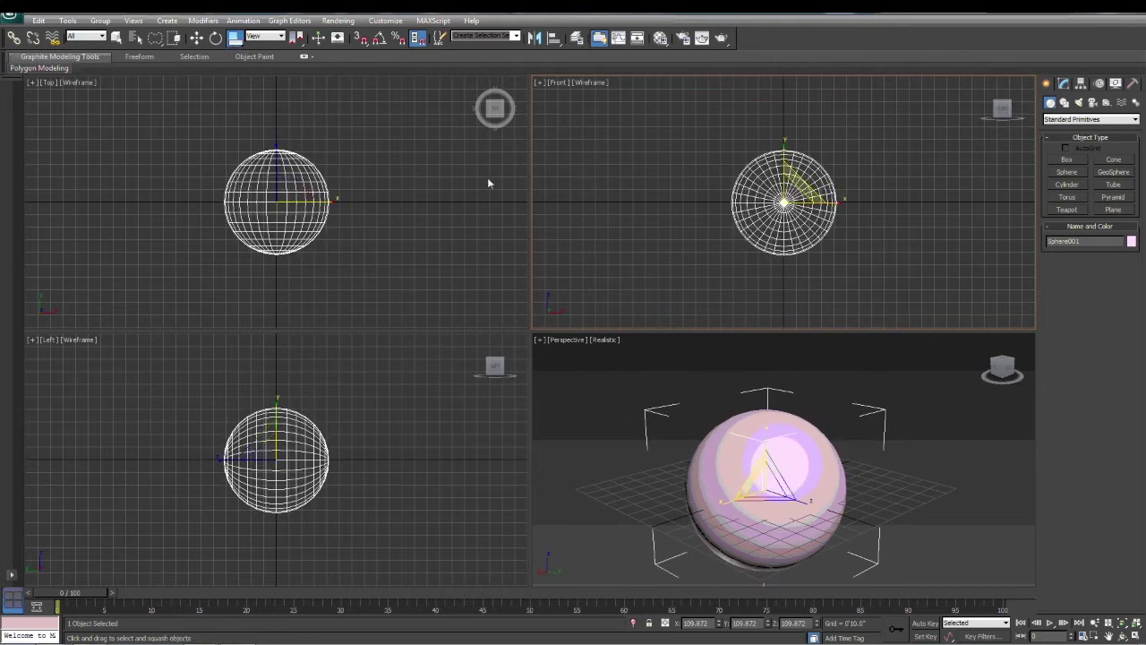
left_click_drag(781, 170, 776, 208)
key("x")
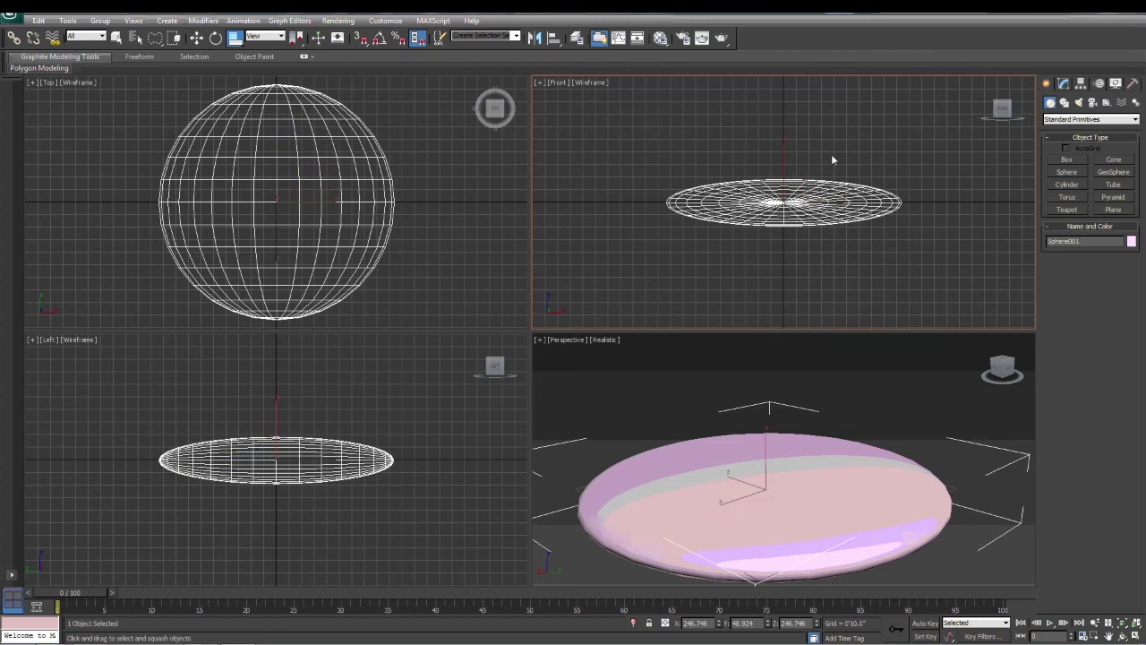
left_click(784, 151)
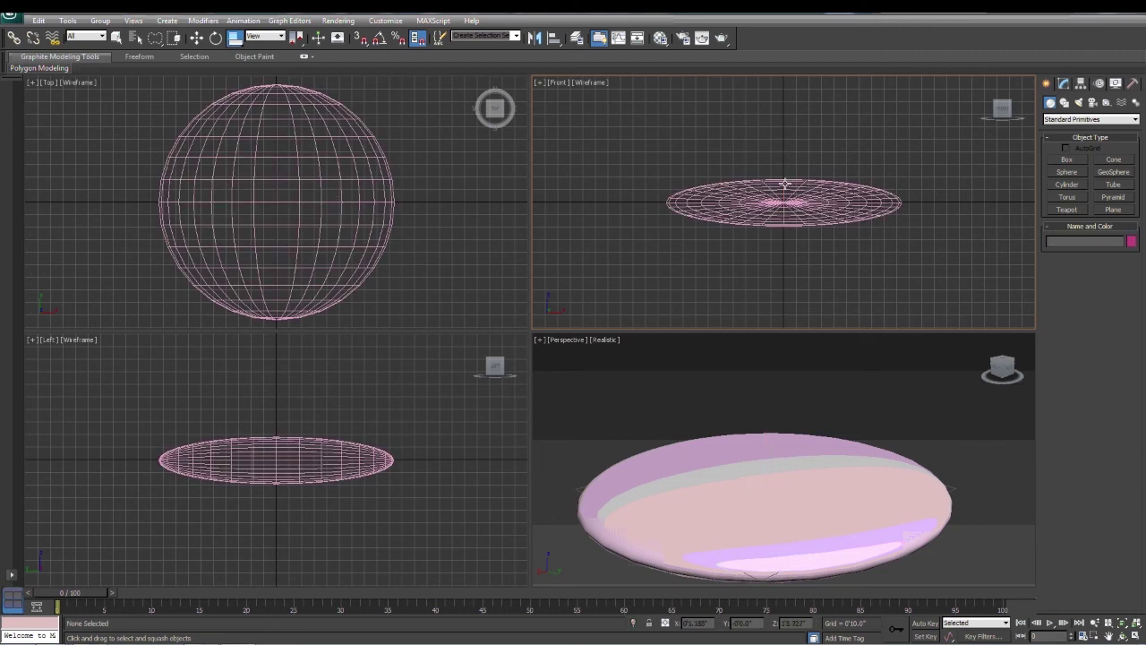
left_click(786, 195)
left_click_drag(784, 165, 832, 201)
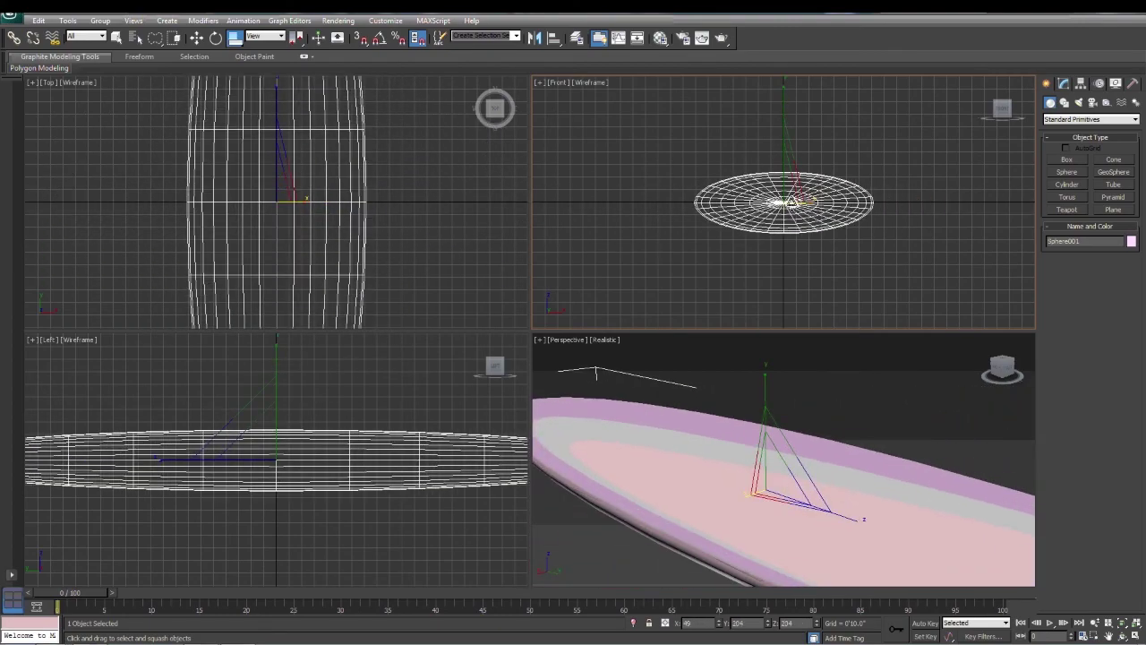